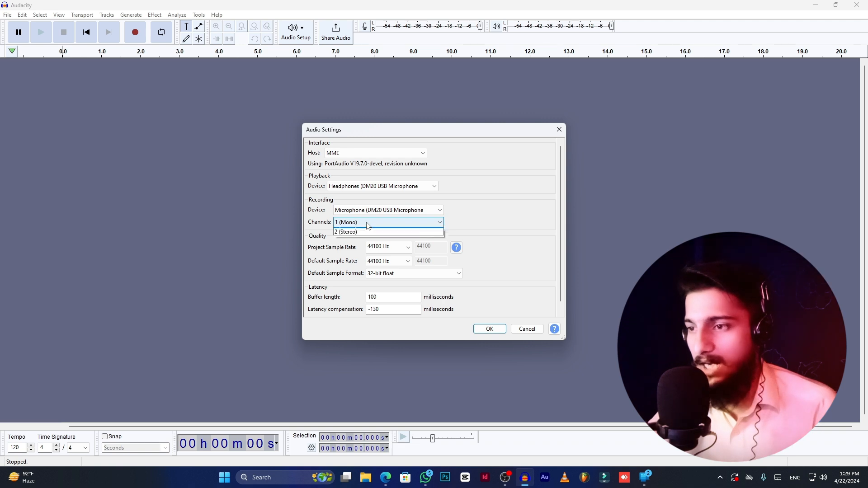
Set the recording channels to 1 (Mono) and record a vocal take of about 19 seconds.
{"action": "left_click", "coordinate": [368, 228]}
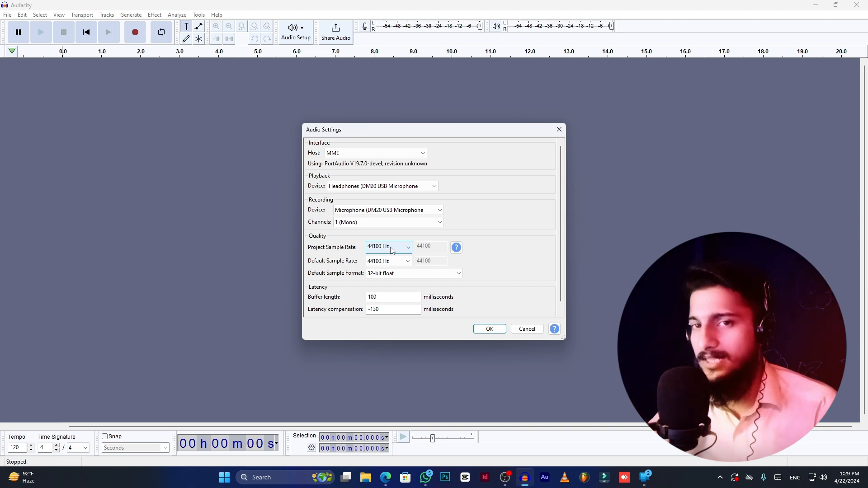
{"action": "left_click", "coordinate": [491, 330]}
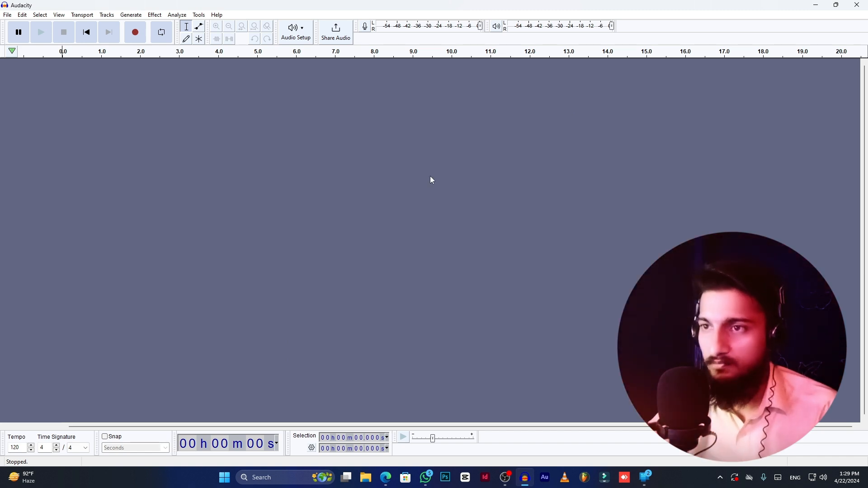
{"action": "left_click", "coordinate": [136, 40]}
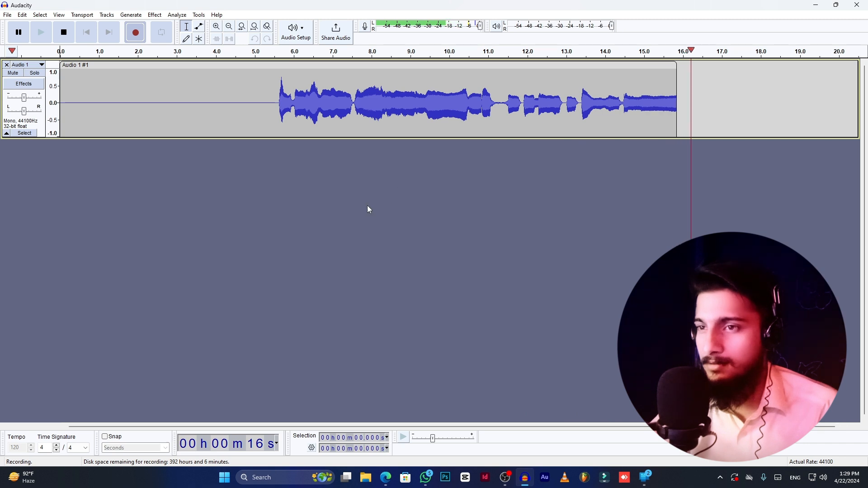
{"action": "key", "text": "space"}
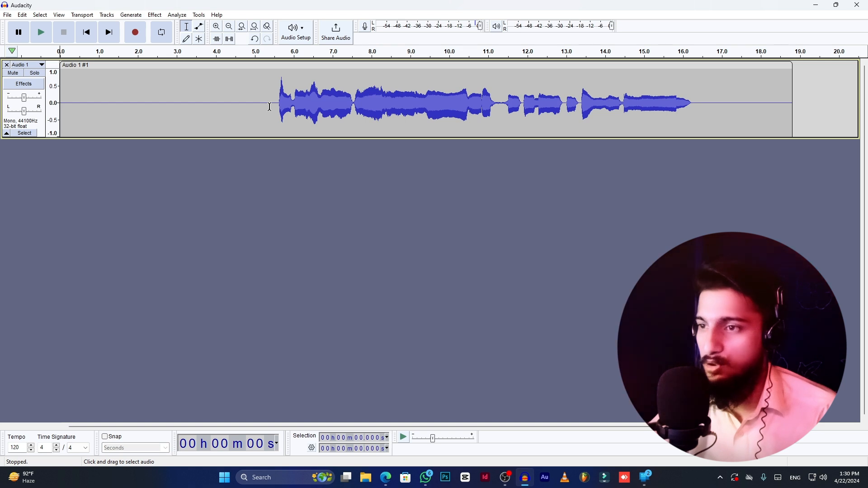
Capture a noise profile with Noise Reduction from the silent opening of the recording, about the first 5.6 seconds.
{"action": "left_click_drag", "start_coordinate": [279, 109], "coordinate": [36, 96]}
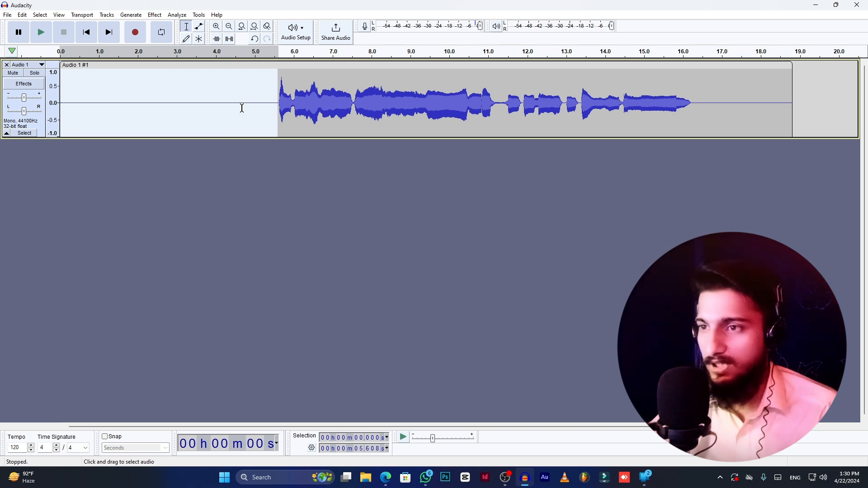
{"action": "left_click", "coordinate": [156, 16]}
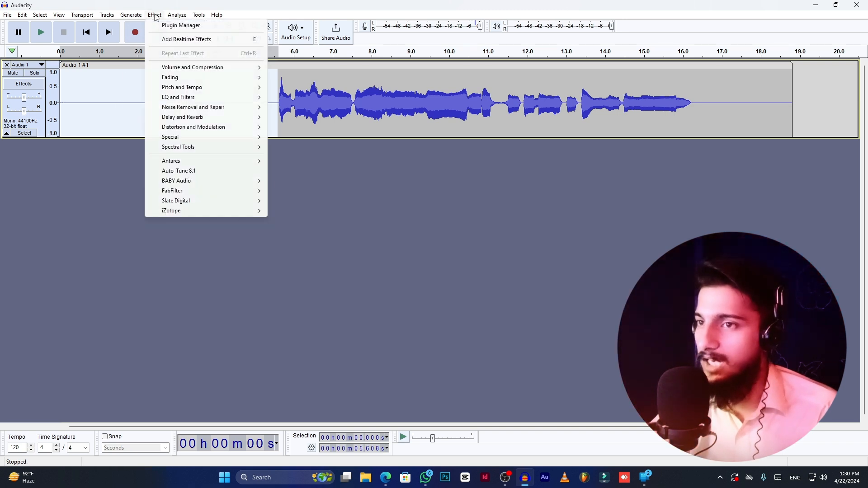
{"action": "mouse_move", "coordinate": [180, 111]}
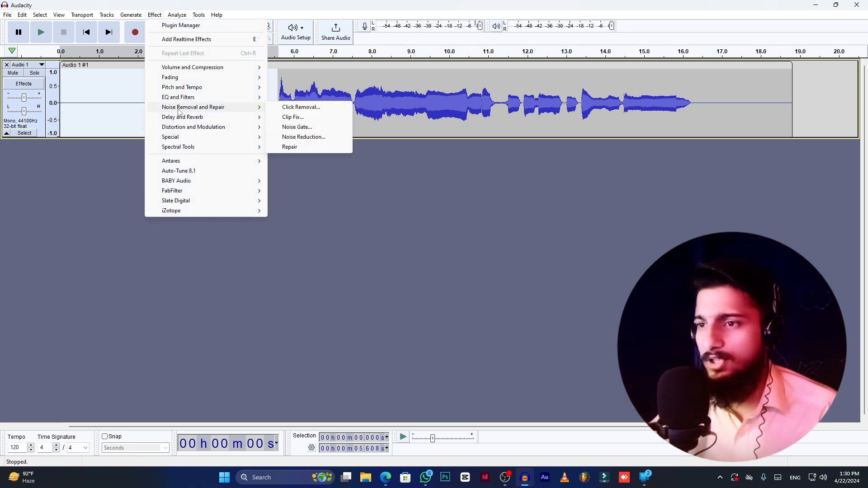
{"action": "left_click", "coordinate": [306, 137]}
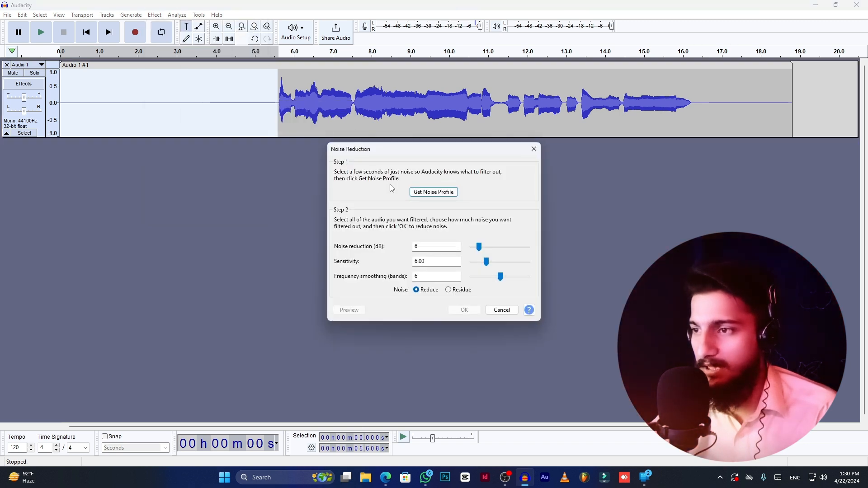
{"action": "left_click", "coordinate": [432, 193]}
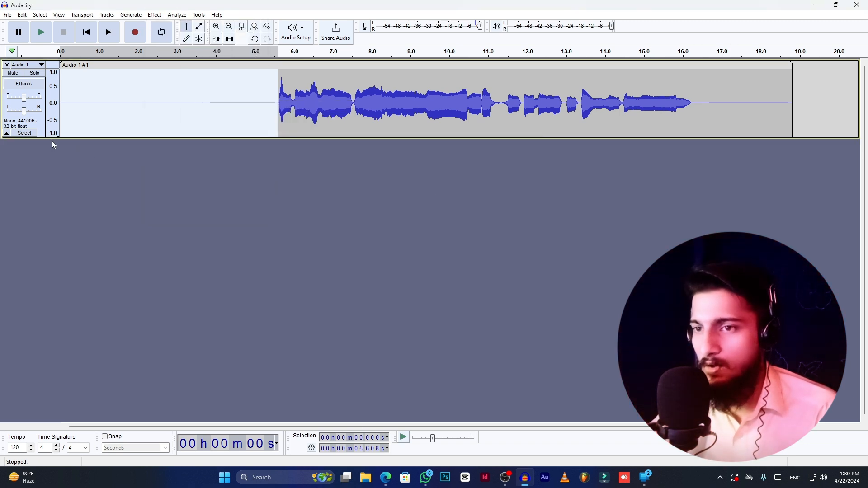
Apply Noise Reduction to the whole track with 6 dB reduction, sensitivity 6.00 and 6 frequency smoothing bands.
{"action": "left_click", "coordinate": [25, 133]}
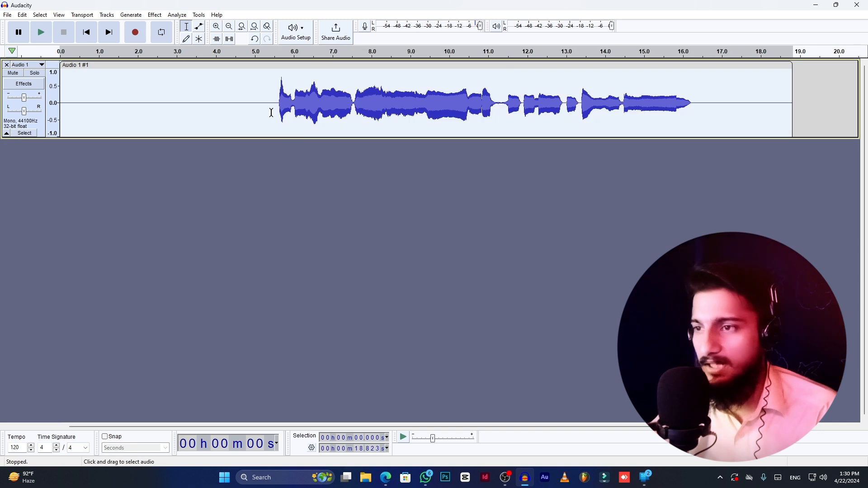
{"action": "left_click", "coordinate": [155, 15]}
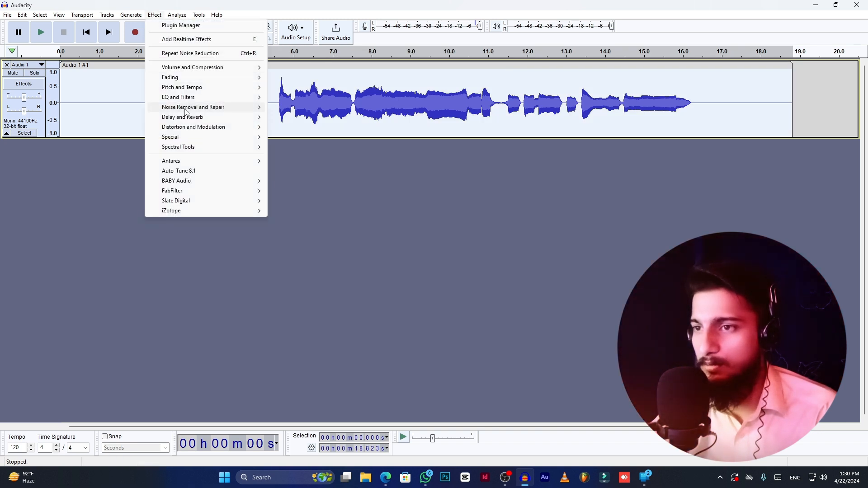
{"action": "mouse_move", "coordinate": [186, 113]}
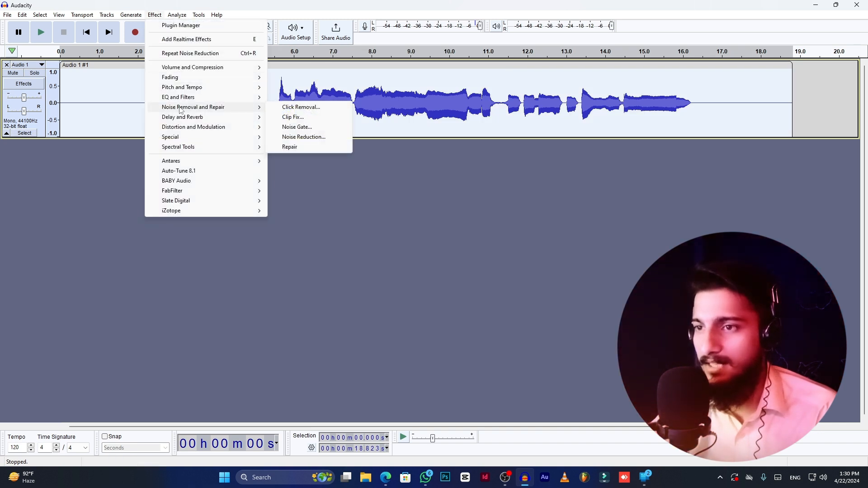
{"action": "left_click", "coordinate": [302, 138]}
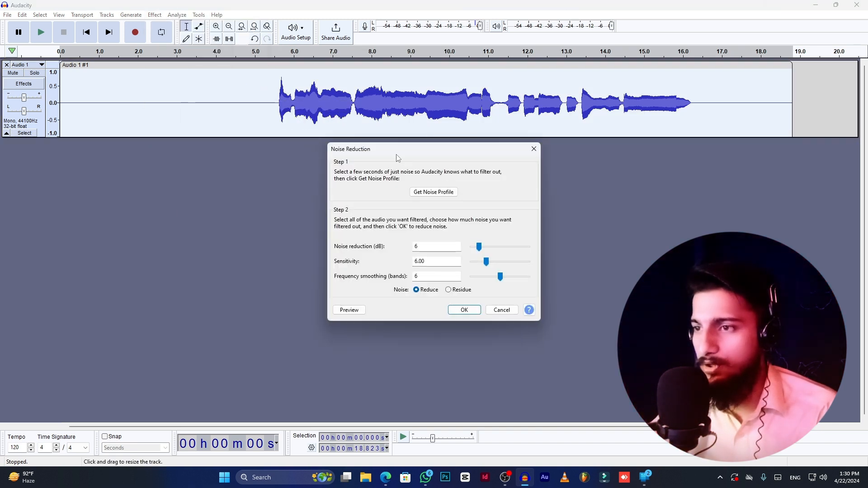
{"action": "left_click", "coordinate": [465, 311]}
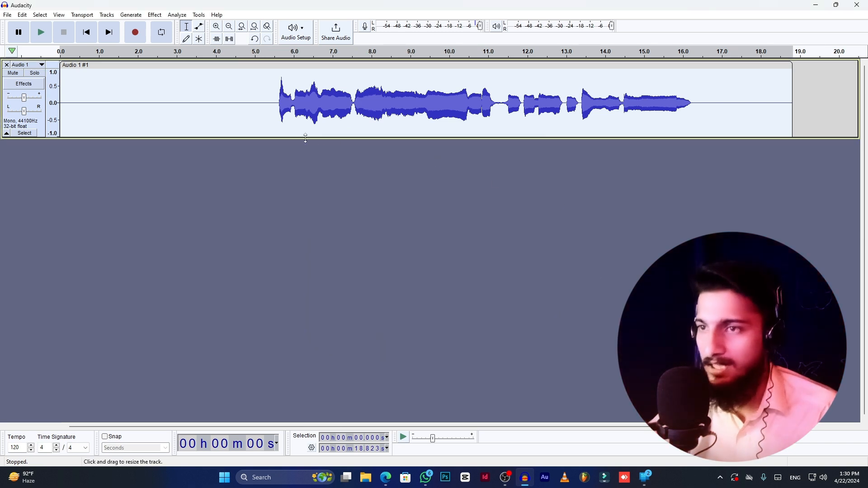
Normalize the whole track to a peak amplitude of -1.0 dB with DC offset removal.
{"action": "left_click", "coordinate": [154, 15]}
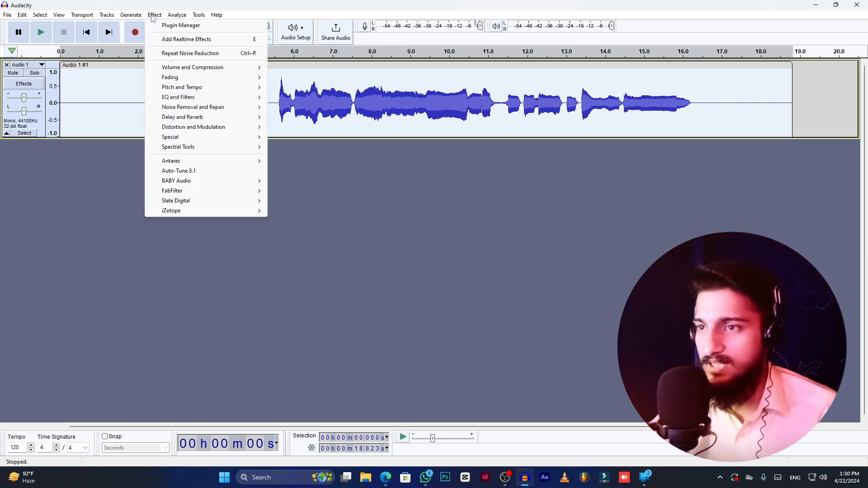
{"action": "mouse_move", "coordinate": [174, 71]}
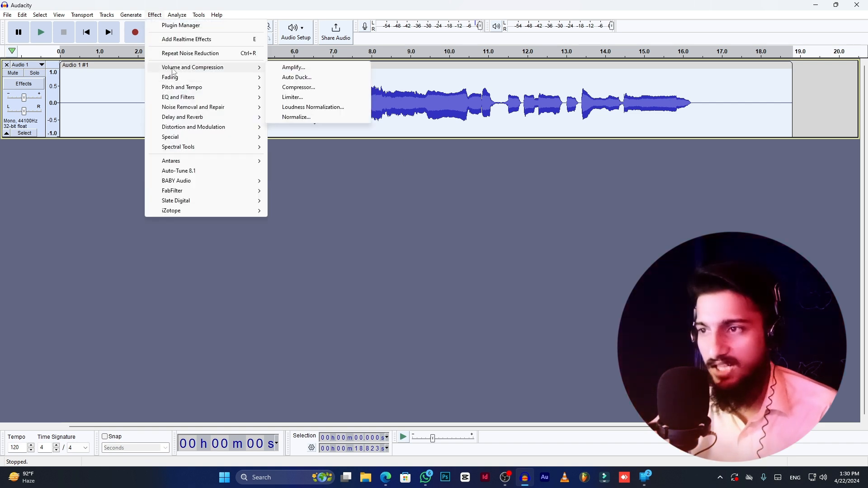
{"action": "left_click", "coordinate": [306, 118]}
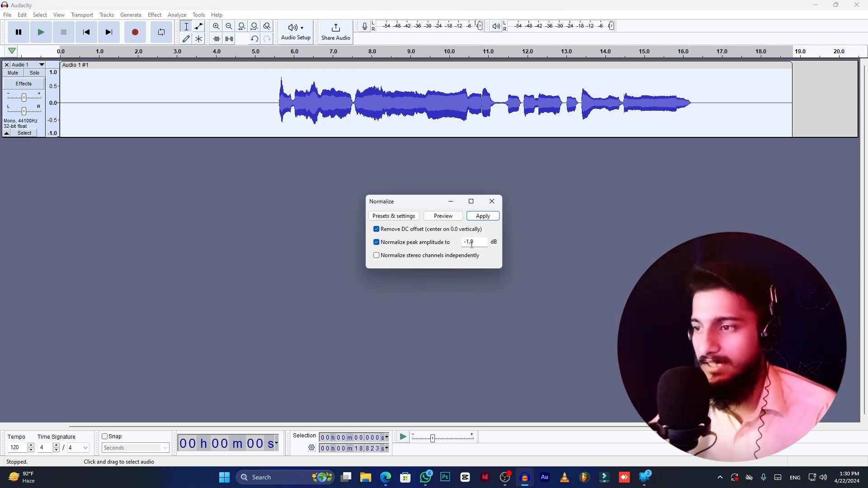
{"action": "left_click", "coordinate": [483, 216]}
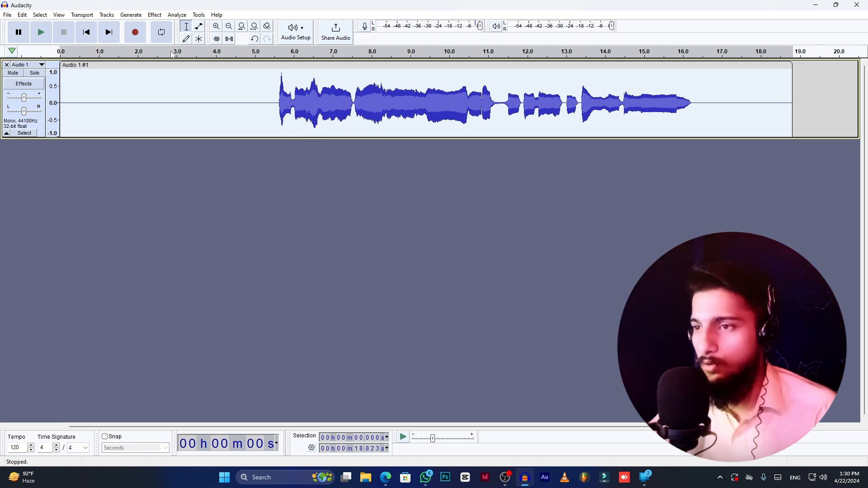
Apply a Hard Limit Limiter to the track with 3.00 dB mono input gain, -3.00 dB limit, 10.00 ms hold and no make-up gain.
{"action": "left_click", "coordinate": [154, 18]}
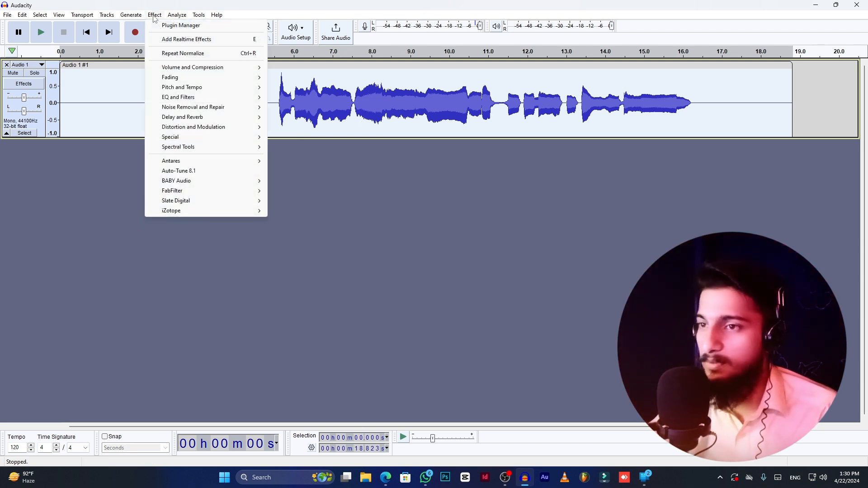
{"action": "mouse_move", "coordinate": [176, 71]}
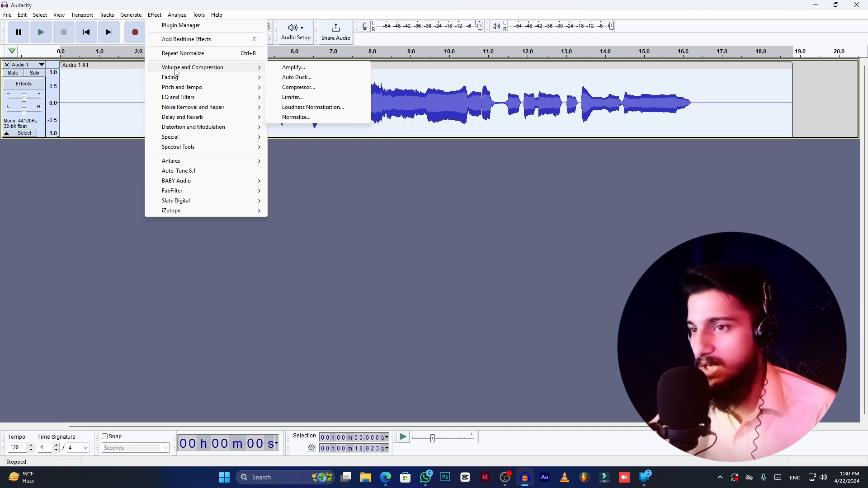
{"action": "left_click", "coordinate": [292, 97]}
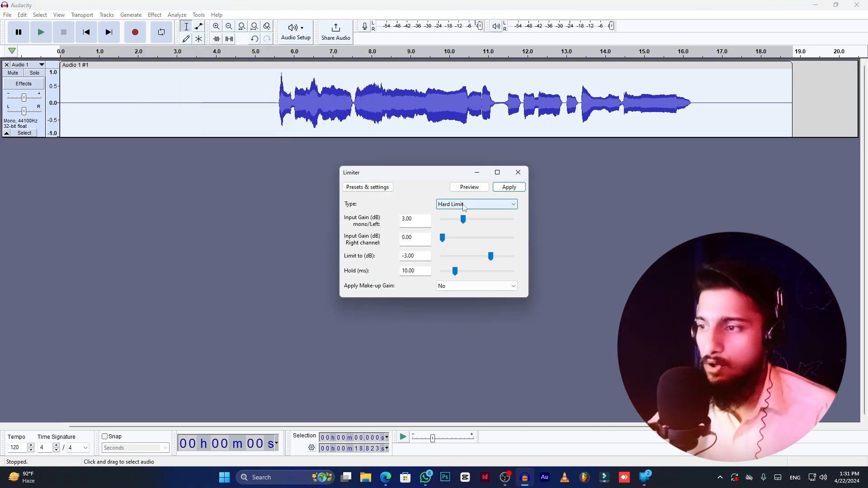
{"action": "left_click", "coordinate": [478, 206]}
{"action": "left_click", "coordinate": [452, 222]}
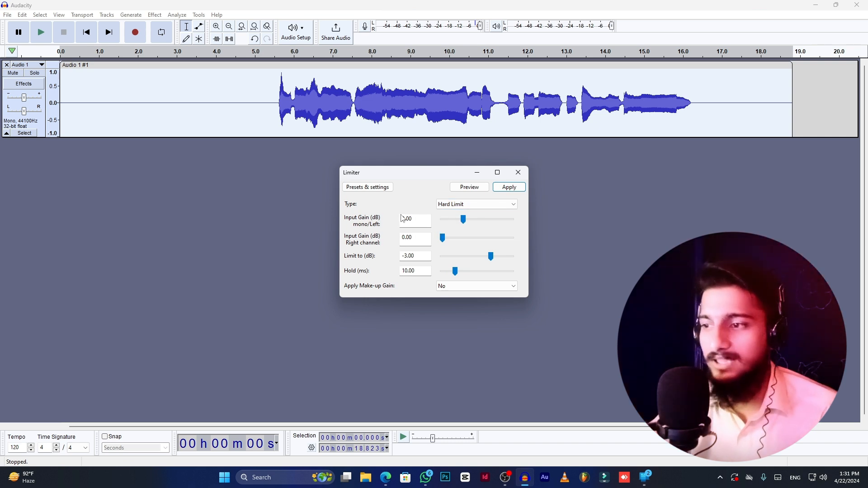
{"action": "left_click", "coordinate": [514, 187]}
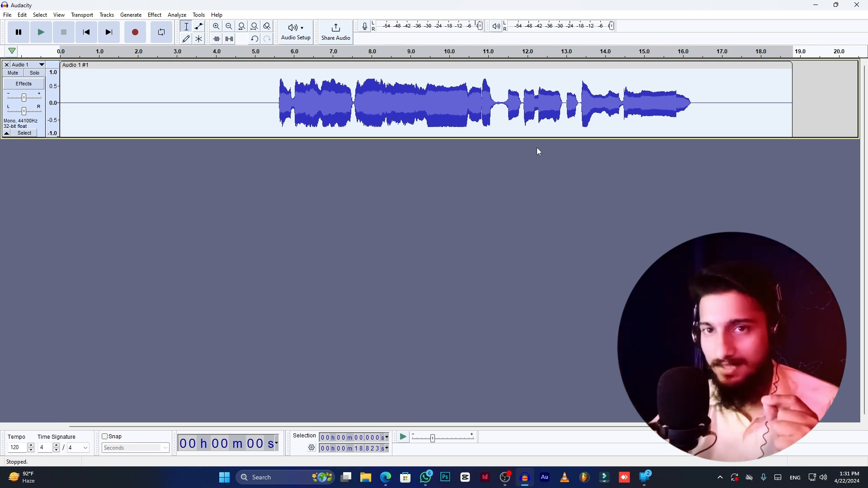
Delete the silent opening before the vocal, about the first 5.56 seconds of the track.
{"action": "left_click", "coordinate": [268, 104]}
{"action": "left_click_drag", "start_coordinate": [276, 101], "coordinate": [38, 96]}
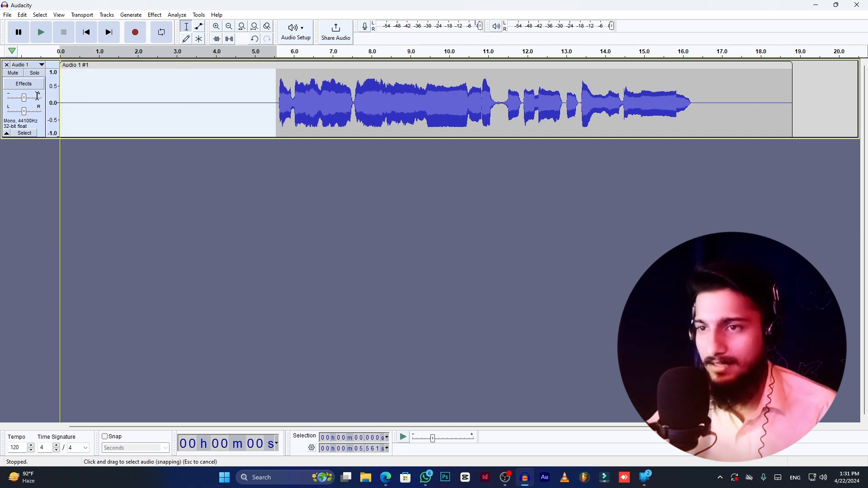
{"action": "key", "text": "Delete"}
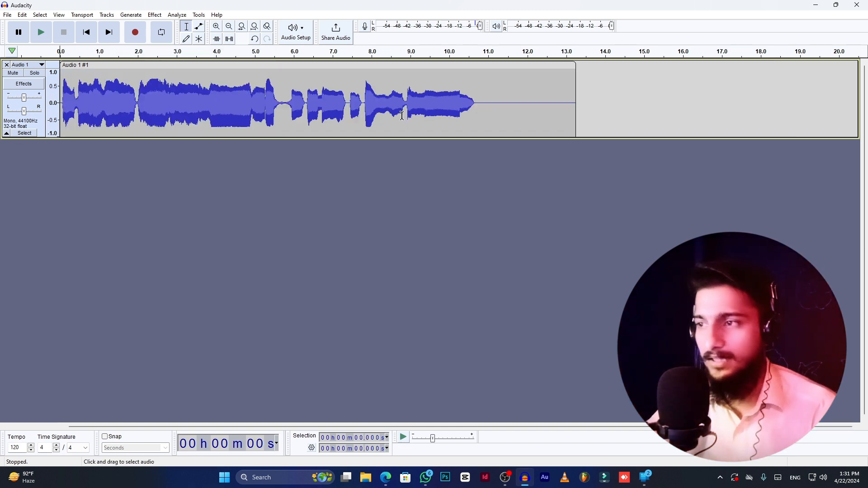
Try replacing the short sound between about 7.35 and 7.79 seconds with generated silence, and undo it.
{"action": "left_click_drag", "start_coordinate": [347, 122], "coordinate": [364, 124]}
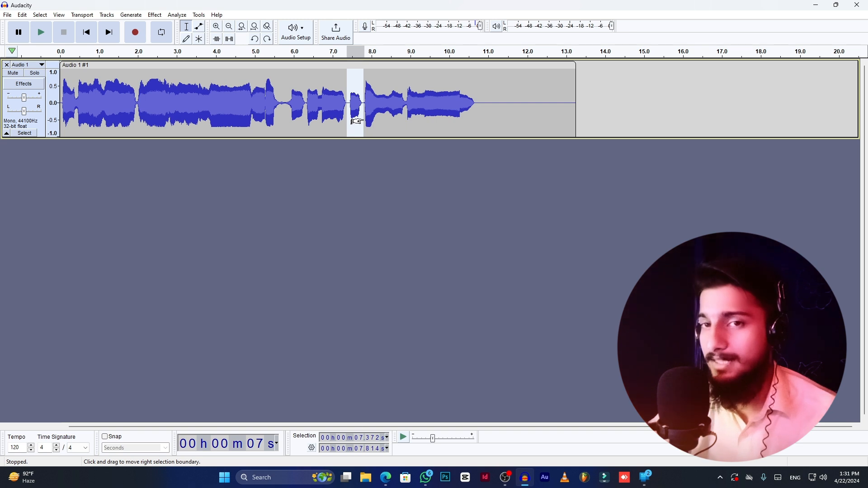
{"action": "left_click", "coordinate": [366, 109]}
{"action": "left_click_drag", "start_coordinate": [362, 103], "coordinate": [346, 107]}
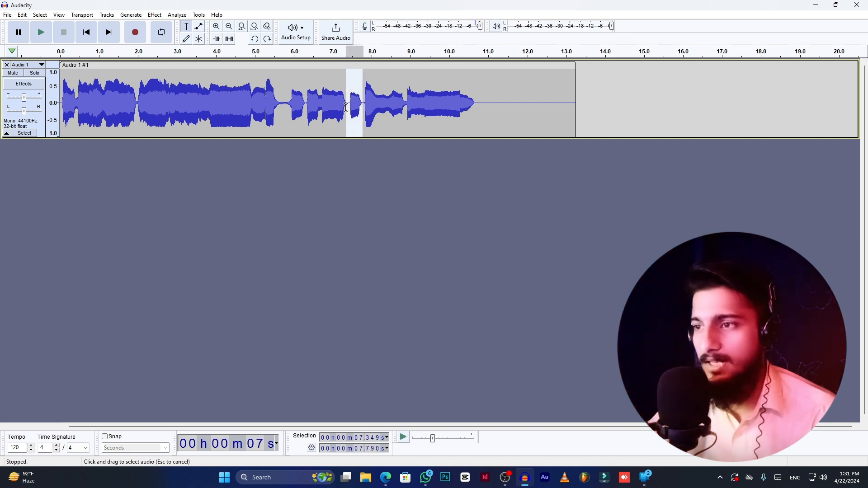
{"action": "left_click", "coordinate": [131, 15]}
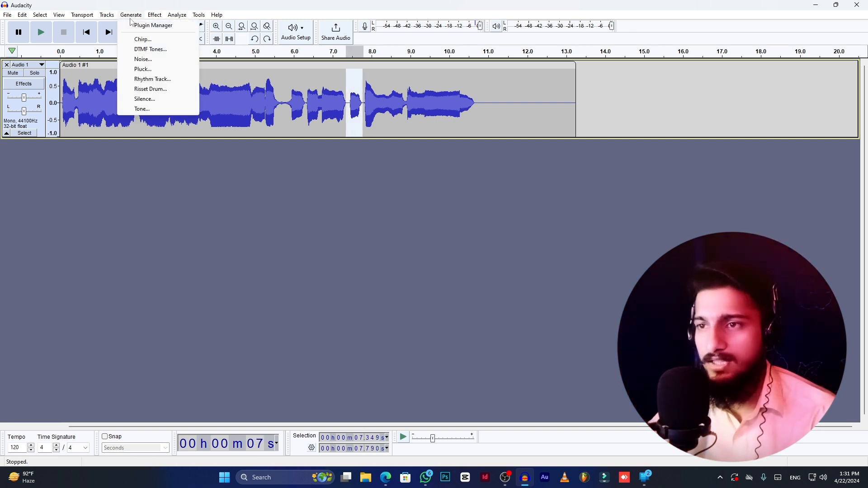
{"action": "left_click", "coordinate": [145, 99]}
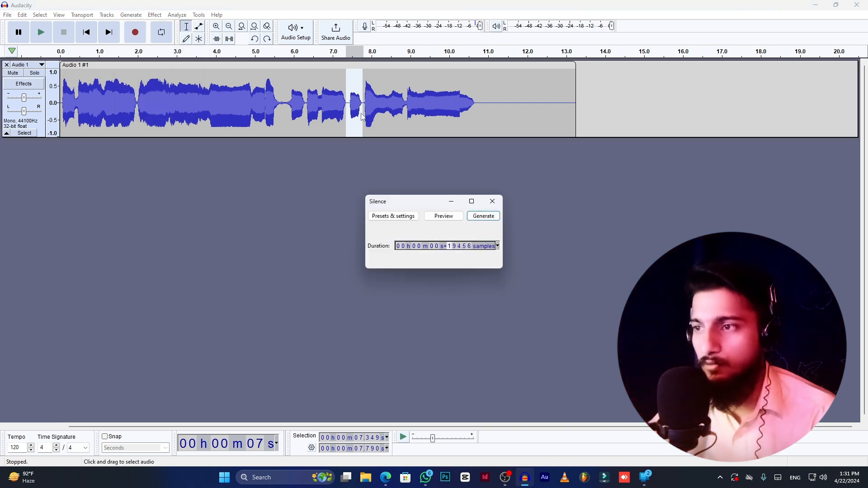
{"action": "left_click", "coordinate": [470, 218]}
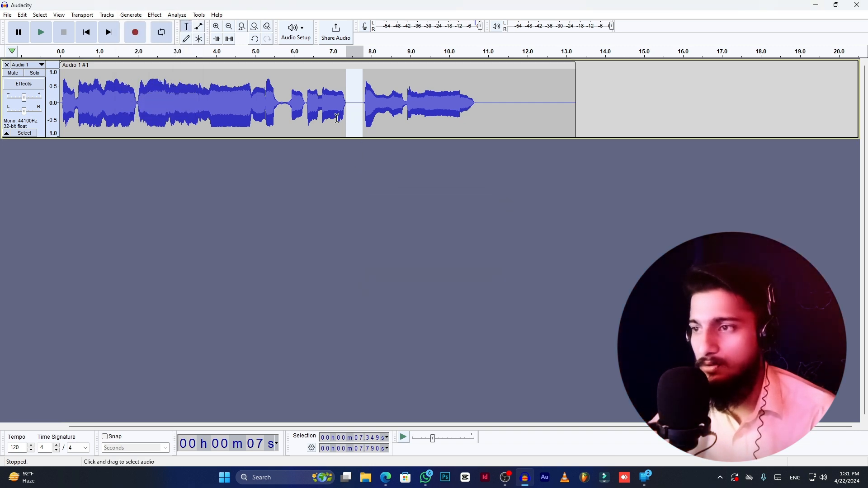
{"action": "key", "text": "ctrl+z"}
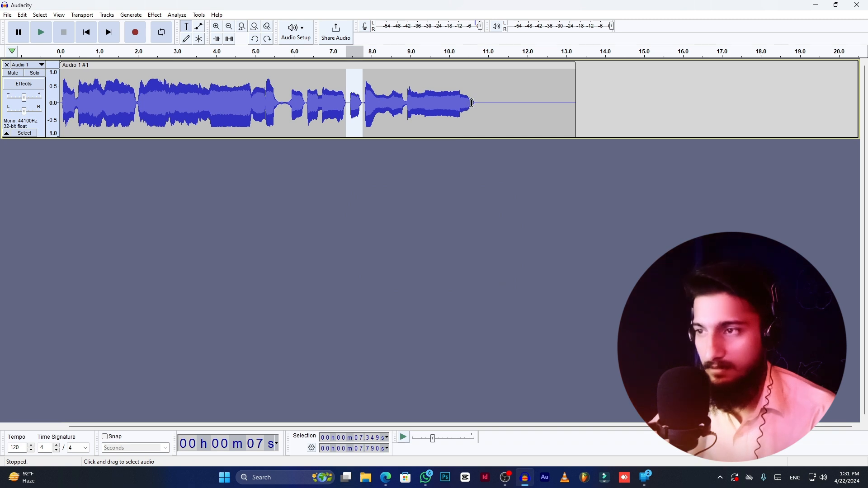
Delete the trailing silence after the vocal, from about 10.87 seconds to the end of the clip.
{"action": "left_click", "coordinate": [482, 104]}
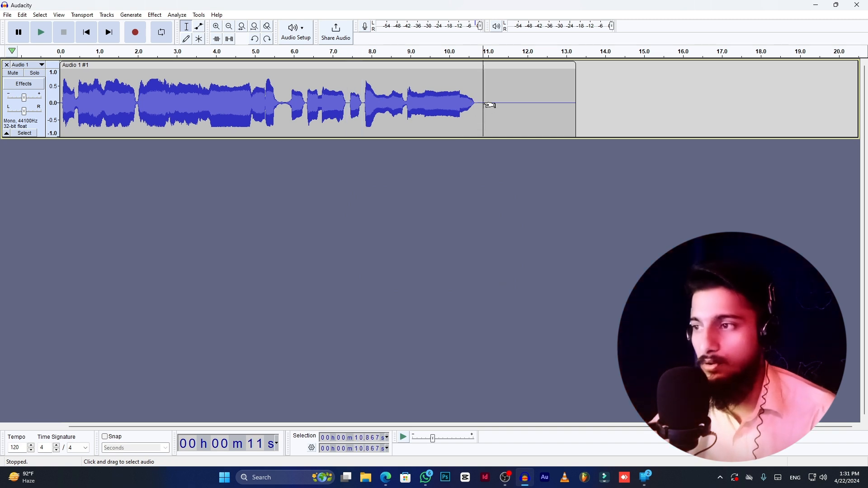
{"action": "left_click_drag", "start_coordinate": [483, 104], "coordinate": [597, 108]}
{"action": "key", "text": "Delete"}
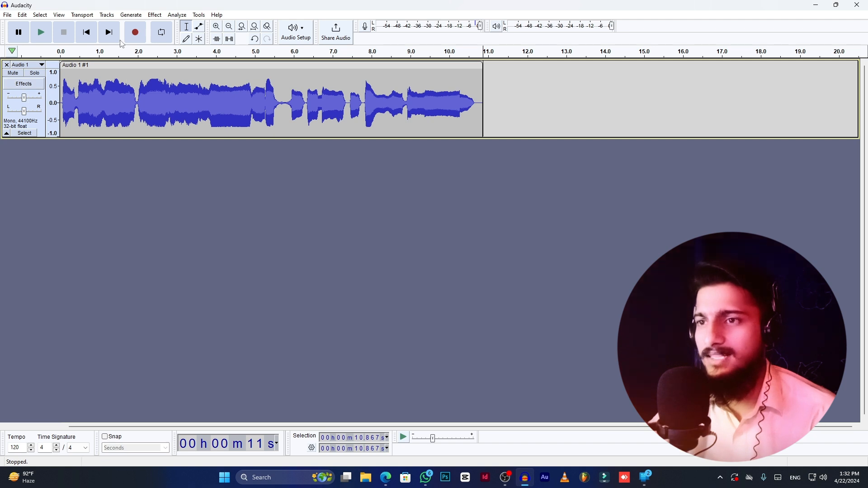
{"action": "left_click", "coordinate": [154, 17]}
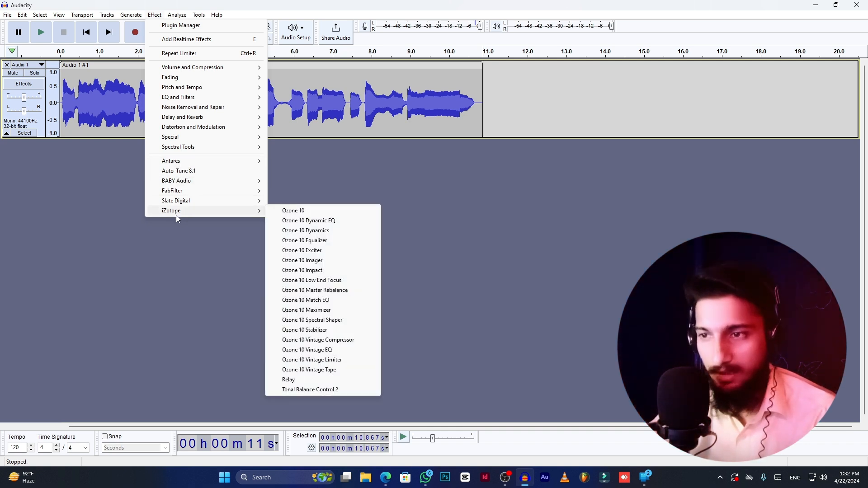
{"action": "left_click", "coordinate": [96, 165]}
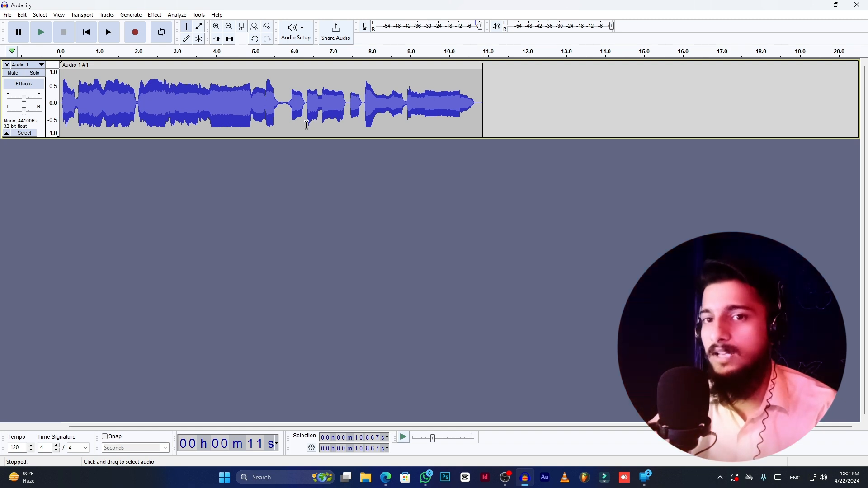
Add the FabFilter Pro-C 2 VST3 compressor as a realtime effect on the vocal track, keeping its Default Setting preset.
{"action": "left_click", "coordinate": [24, 84]}
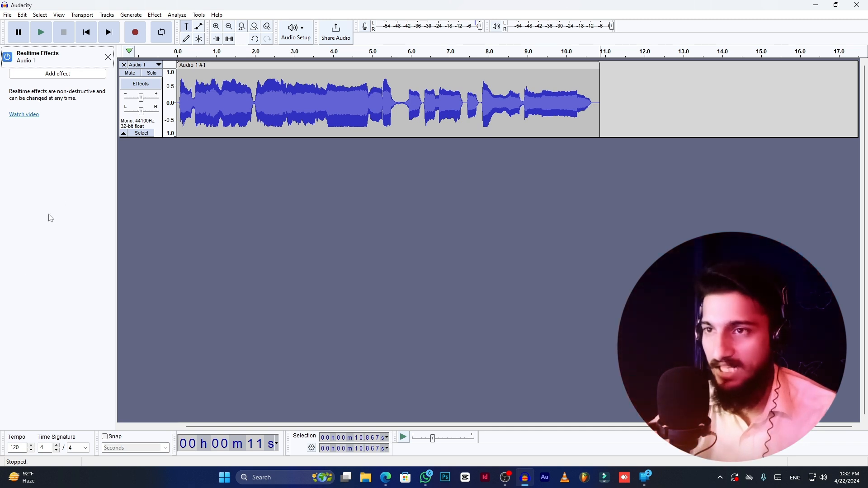
{"action": "left_click", "coordinate": [154, 15]}
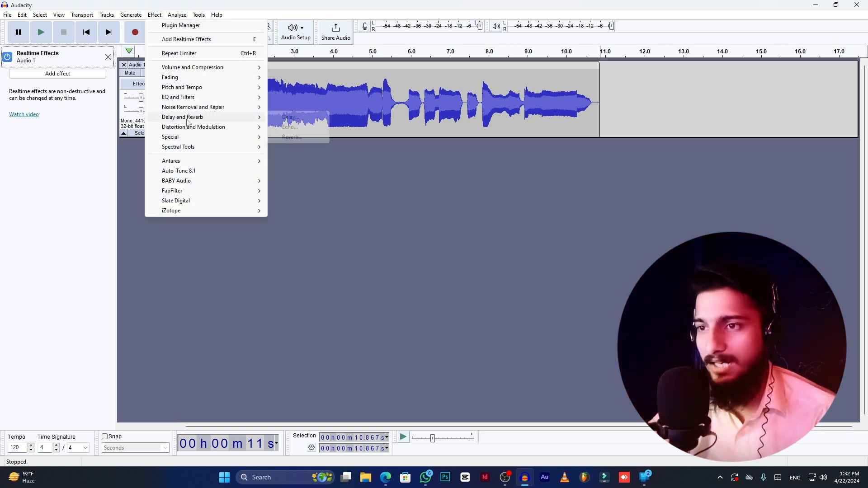
{"action": "left_click", "coordinate": [396, 192]}
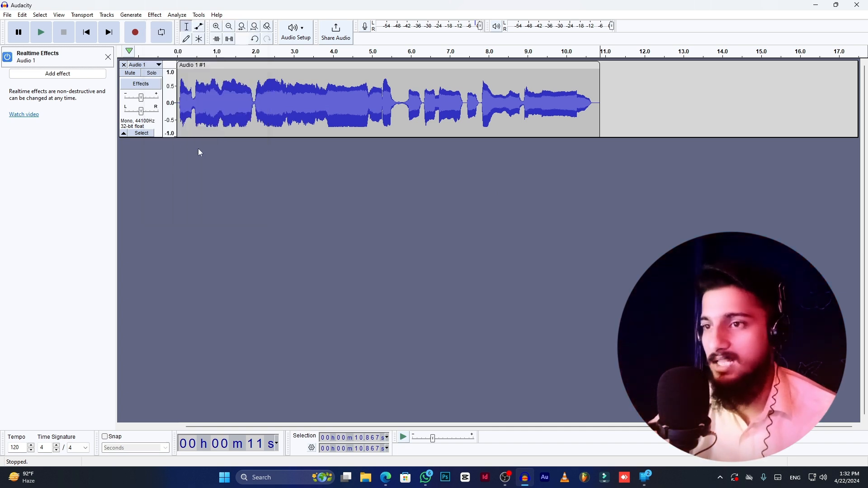
{"action": "left_click", "coordinate": [67, 75]}
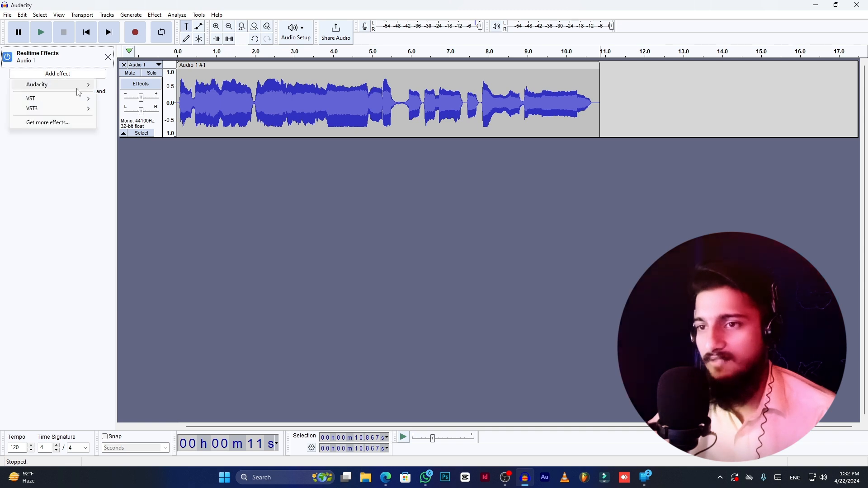
{"action": "mouse_move", "coordinate": [52, 114]}
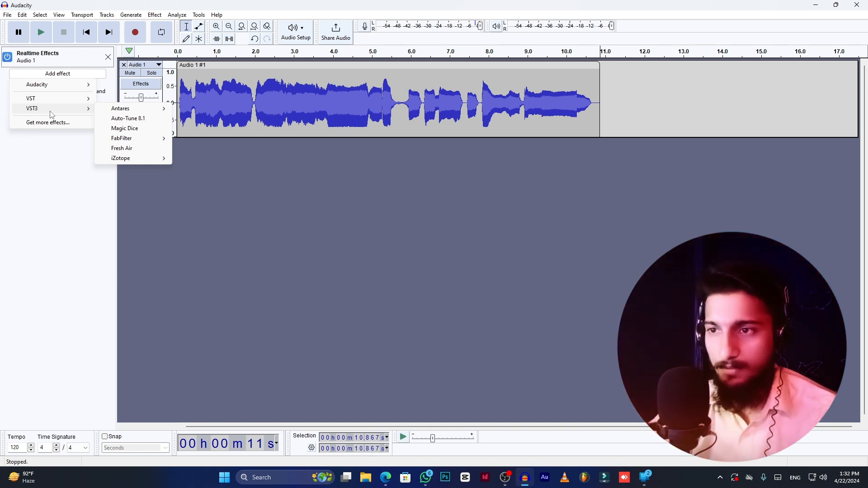
{"action": "mouse_move", "coordinate": [120, 142]}
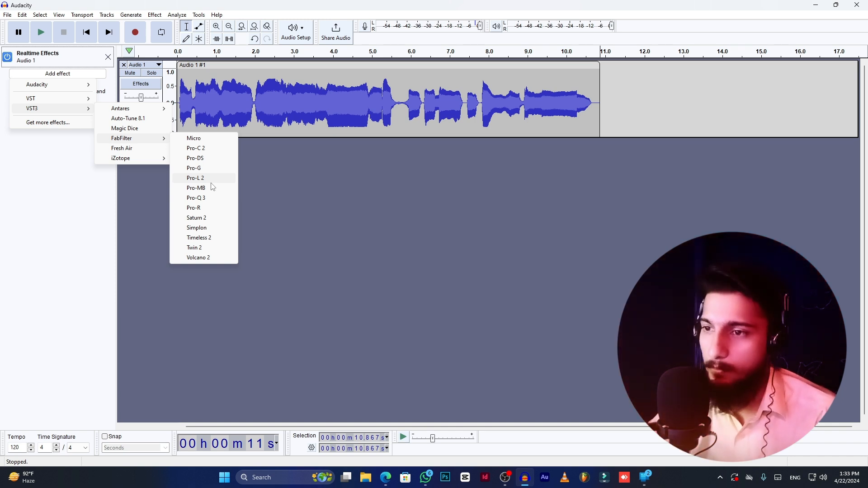
{"action": "left_click", "coordinate": [202, 149]}
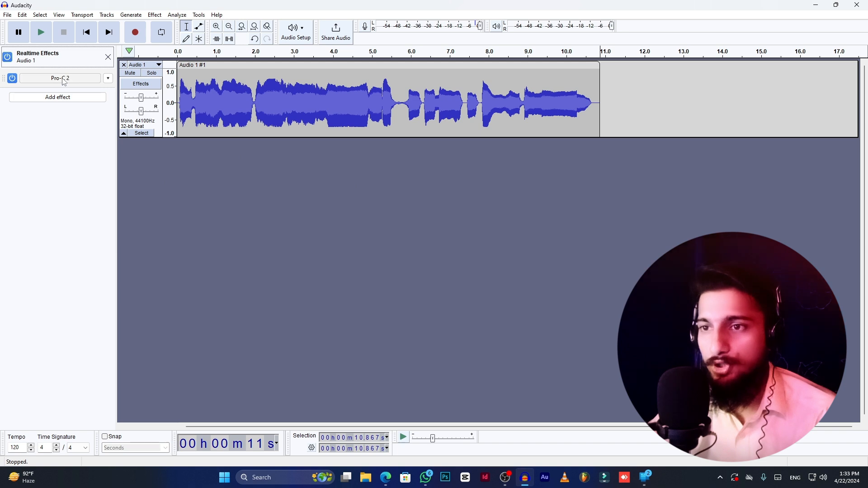
{"action": "left_click", "coordinate": [64, 80]}
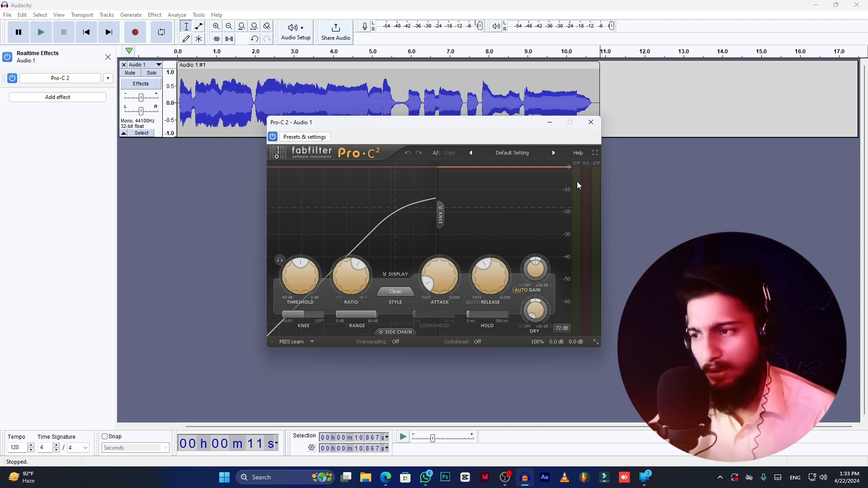
{"action": "left_click", "coordinate": [590, 122]}
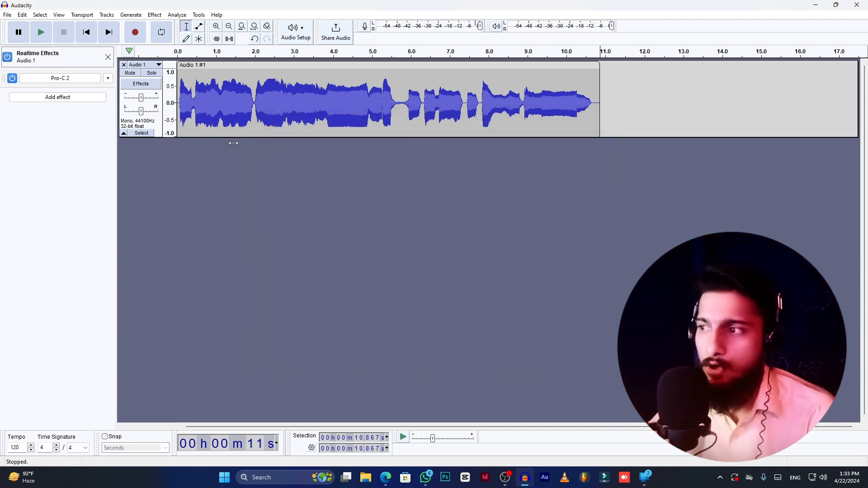
Add the FabFilter Pro-Q 3 VST3 equalizer as a second realtime effect on the vocal track.
{"action": "left_click", "coordinate": [56, 97]}
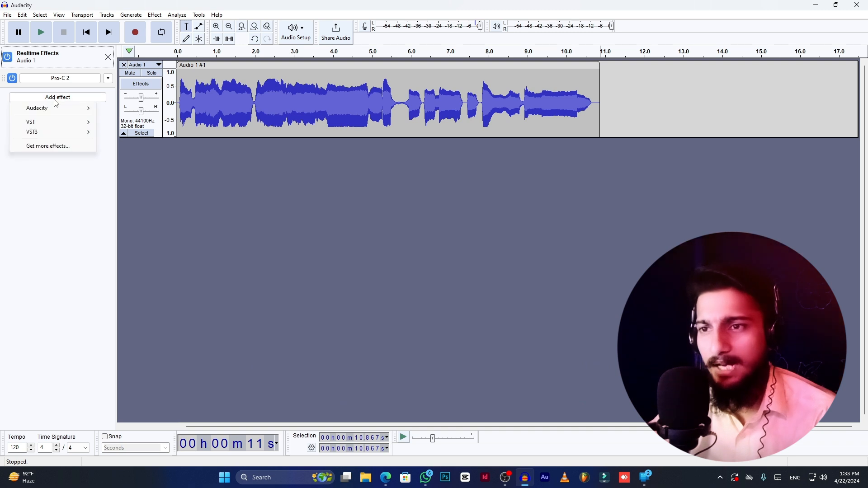
{"action": "mouse_move", "coordinate": [58, 134]}
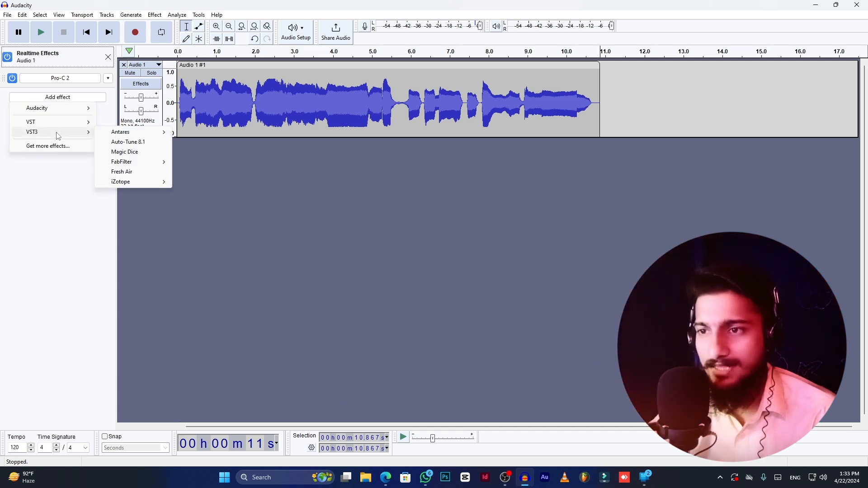
{"action": "mouse_move", "coordinate": [132, 165]}
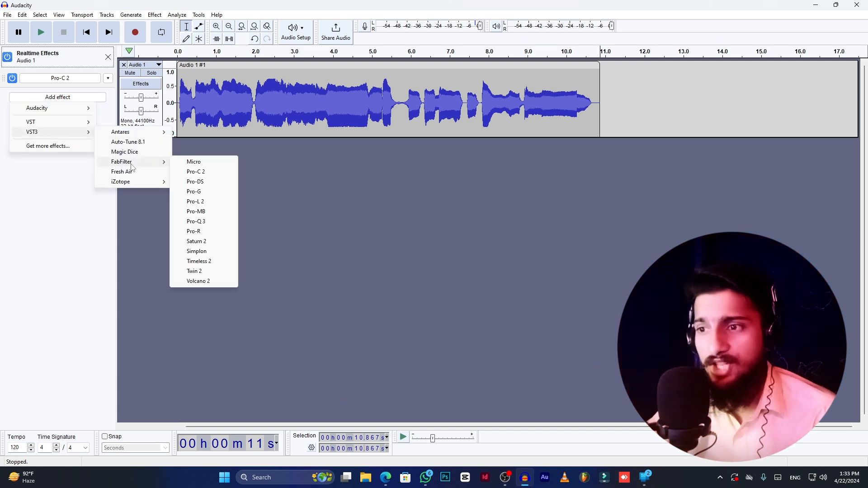
{"action": "left_click", "coordinate": [197, 222]}
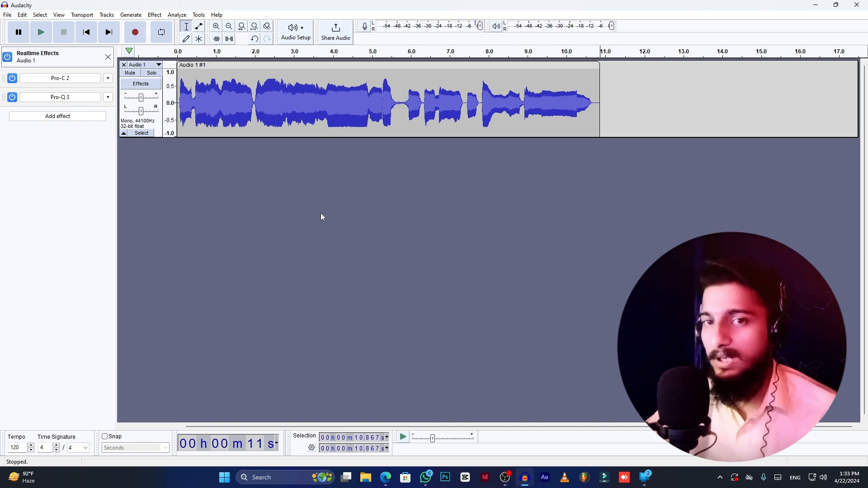
Load the Vocal Lead 3 preset from the Dynamic vocals presets in Pro-Q 3 and close the plug-in window.
{"action": "left_click", "coordinate": [78, 97]}
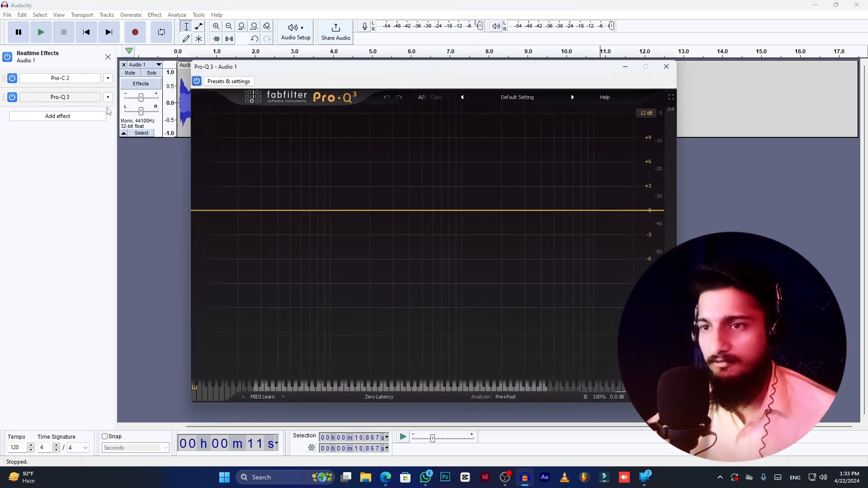
{"action": "left_click", "coordinate": [522, 98]}
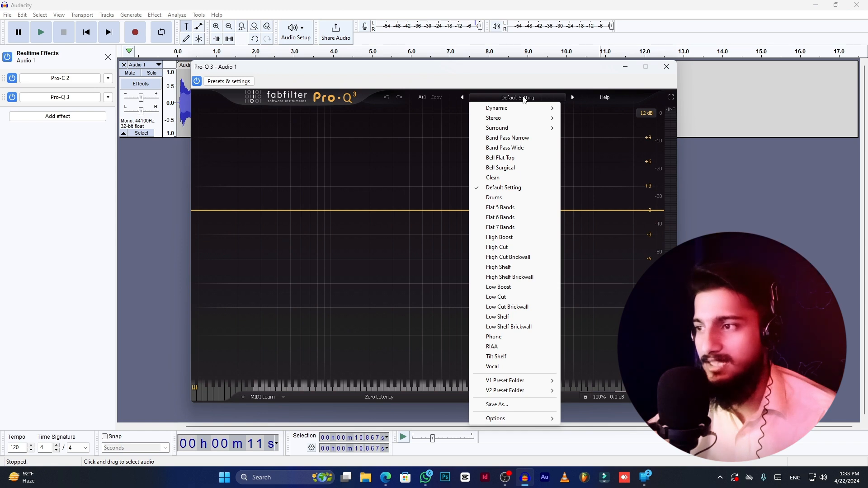
{"action": "mouse_move", "coordinate": [538, 108]}
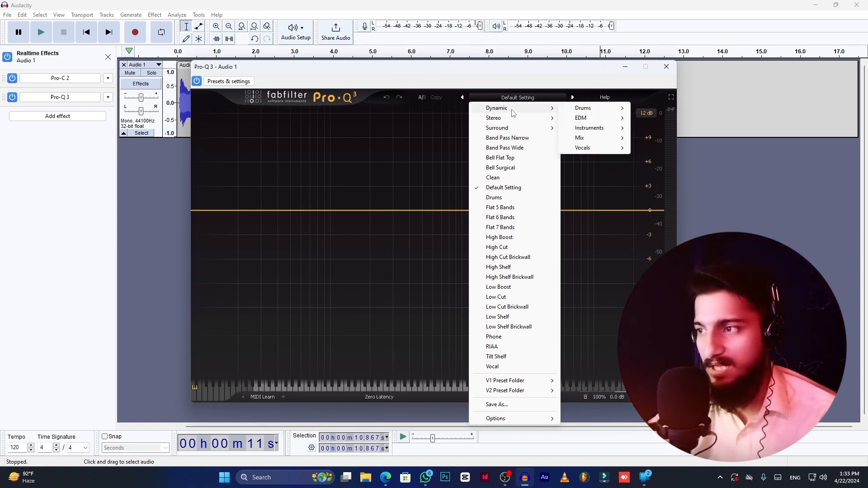
{"action": "mouse_move", "coordinate": [610, 148]}
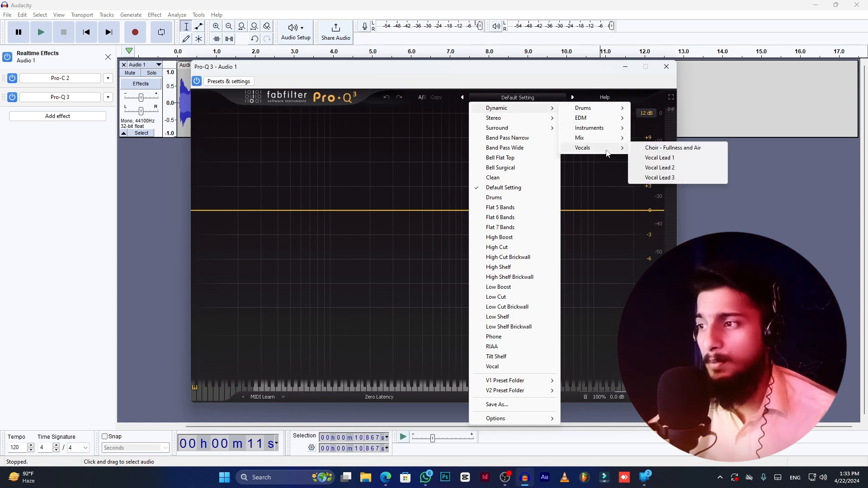
{"action": "left_click", "coordinate": [674, 178]}
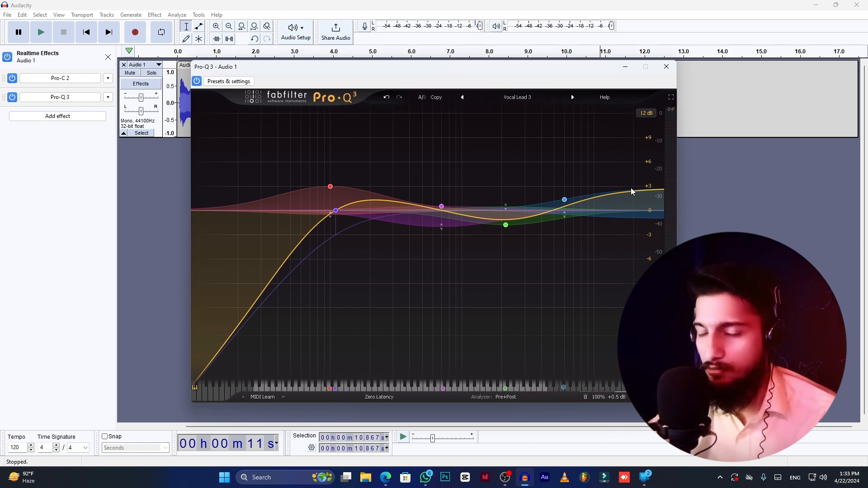
{"action": "left_click", "coordinate": [666, 67]}
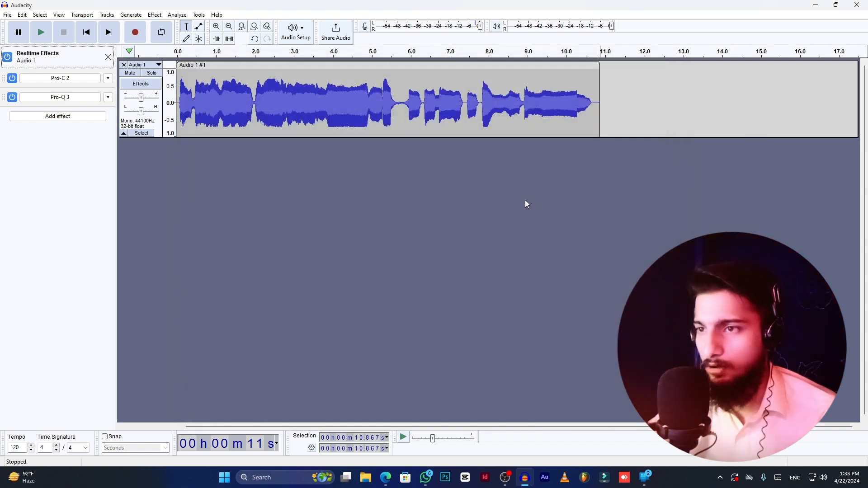
Play the vocal from near the start while bypassing and re-enabling Pro-C 2 and Pro-Q 3 to compare the sound, and stop playback.
{"action": "left_click", "coordinate": [42, 34]}
{"action": "left_click", "coordinate": [14, 79]}
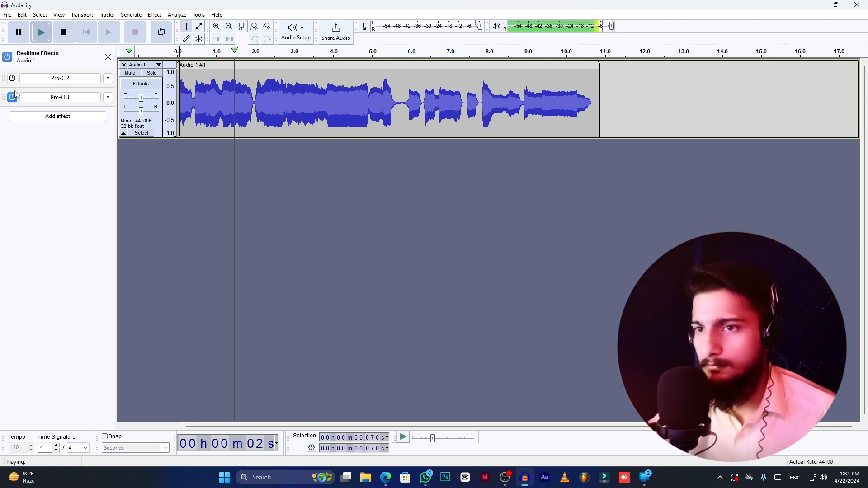
{"action": "left_click", "coordinate": [13, 98]}
{"action": "left_click", "coordinate": [13, 98]}
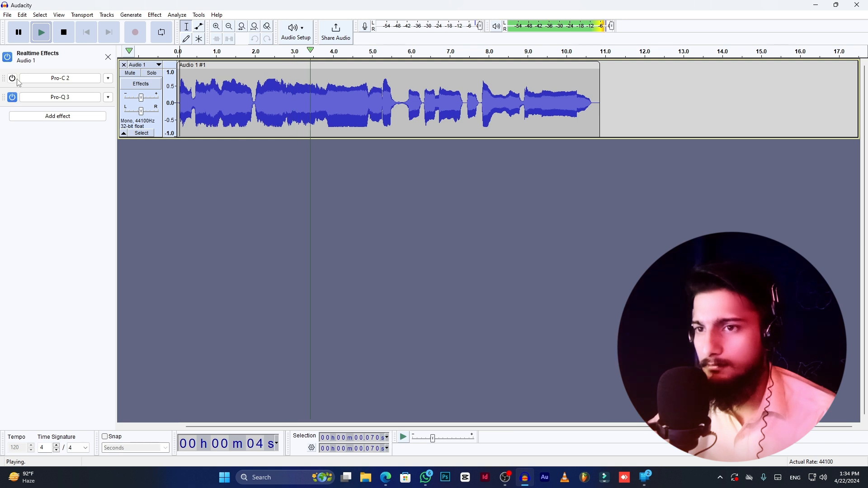
{"action": "left_click", "coordinate": [13, 79]}
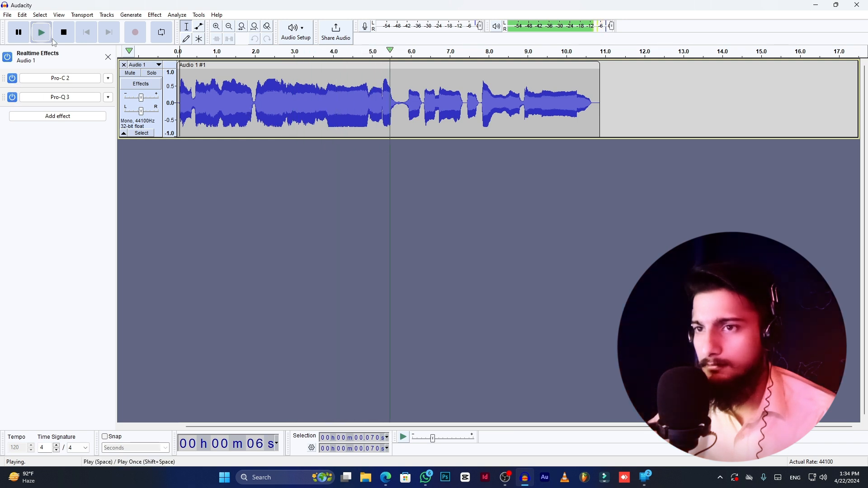
{"action": "left_click", "coordinate": [64, 32]}
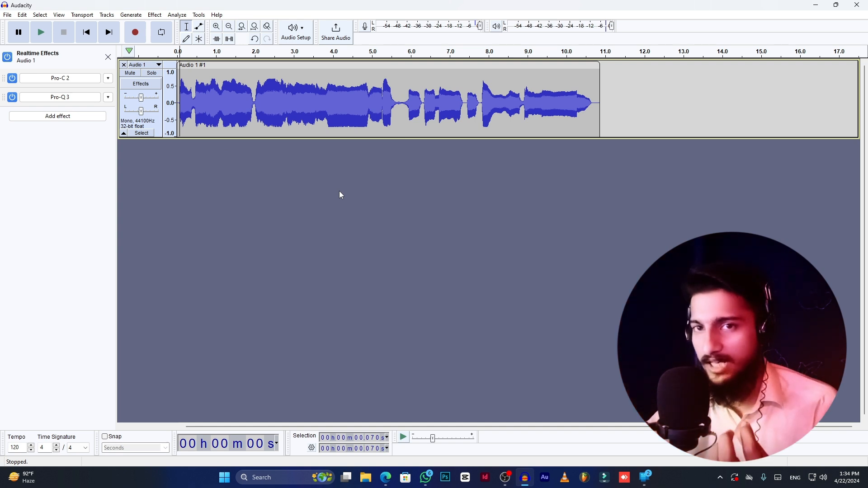
Add the FabFilter Pro-R VST3 reverb as a third realtime effect on the vocal track.
{"action": "left_click", "coordinate": [58, 116]}
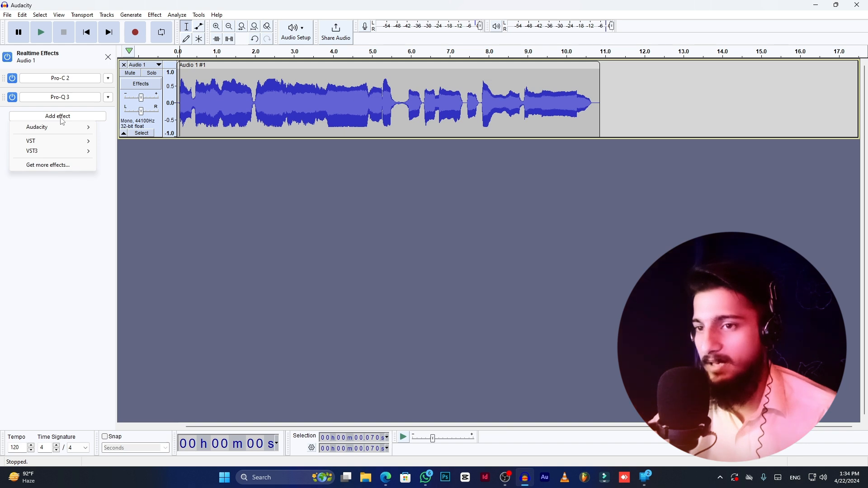
{"action": "mouse_move", "coordinate": [56, 157]}
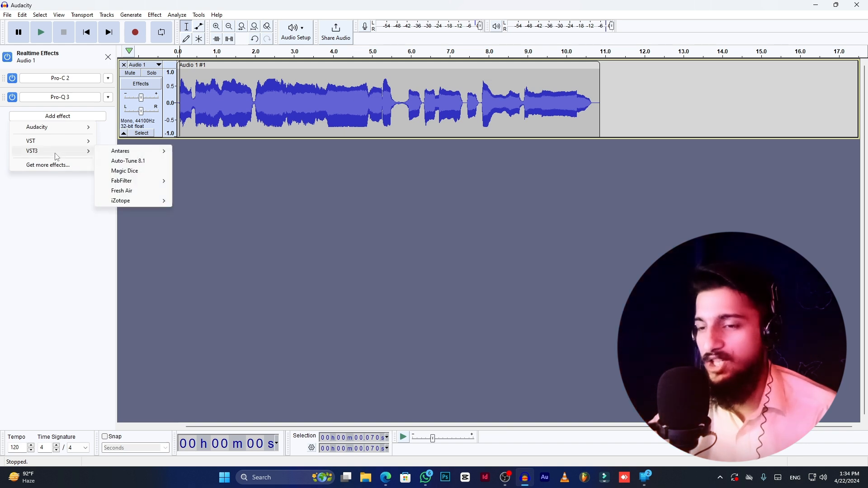
{"action": "mouse_move", "coordinate": [135, 181]}
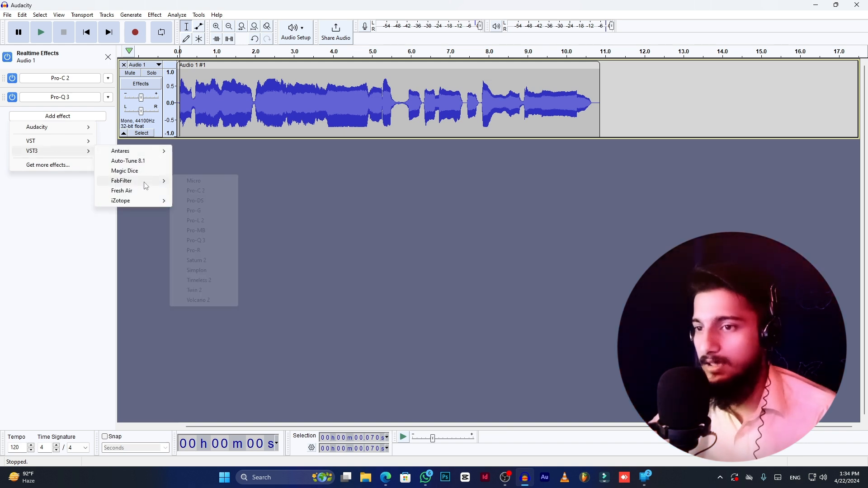
{"action": "left_click", "coordinate": [204, 251]}
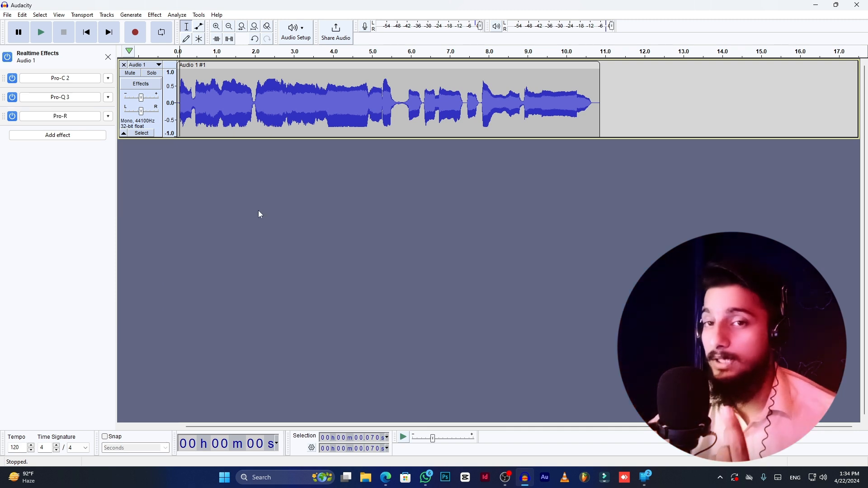
Load the Cathedral 2 preset from the Very Large presets in the Pro-R reverb.
{"action": "left_click", "coordinate": [77, 115]}
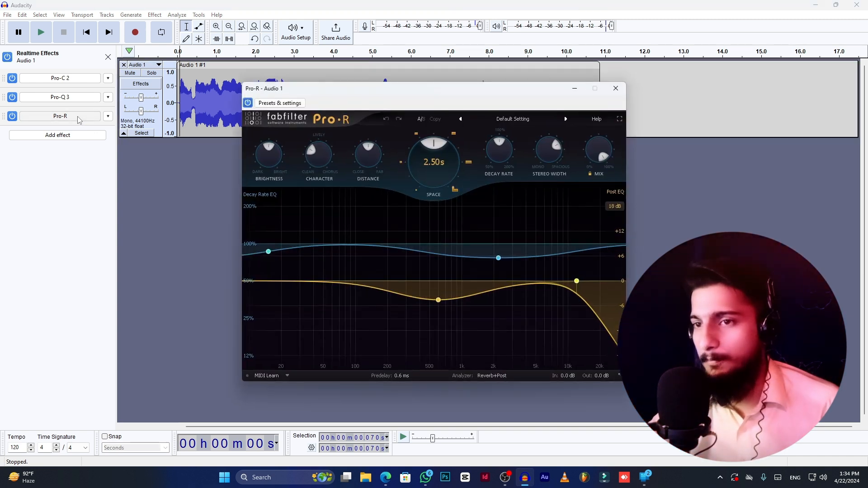
{"action": "left_click", "coordinate": [507, 118]}
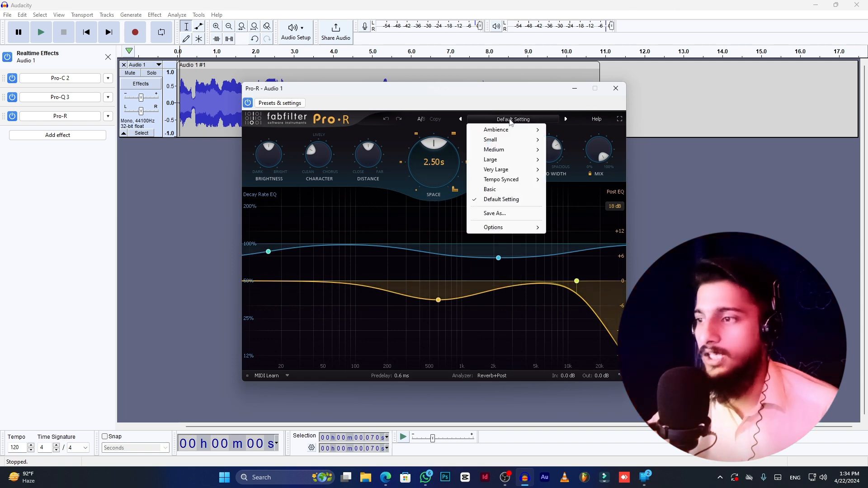
{"action": "mouse_move", "coordinate": [519, 170]}
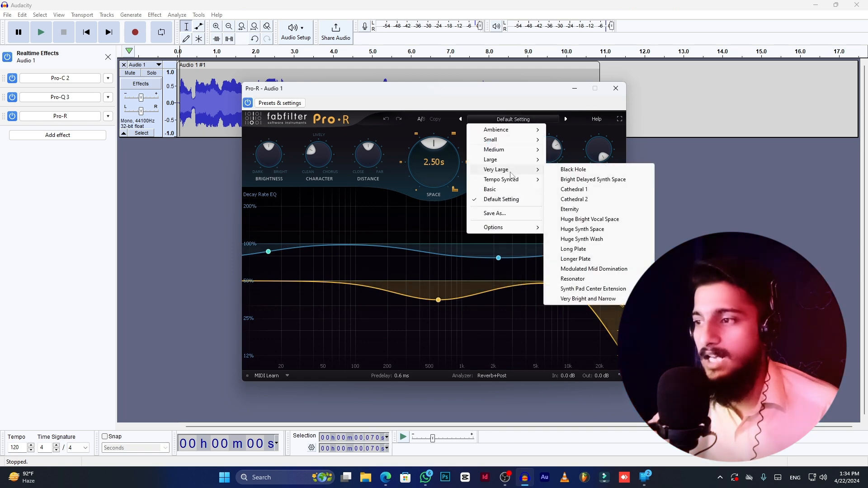
{"action": "left_click", "coordinate": [583, 202]}
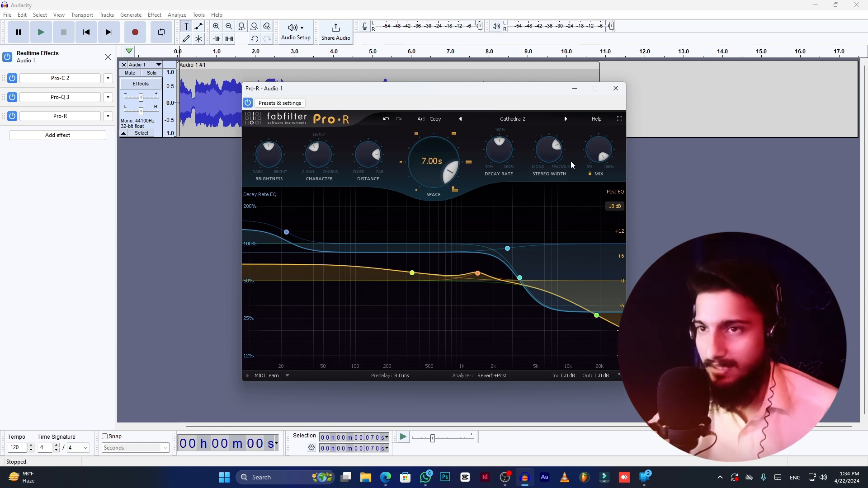
Lower the Pro-R reverb's Mix to about 41%.
{"action": "mouse_move", "coordinate": [602, 158]}
{"action": "scroll", "coordinate": [602, 158], "scroll_direction": "down", "scroll_amount": 5}
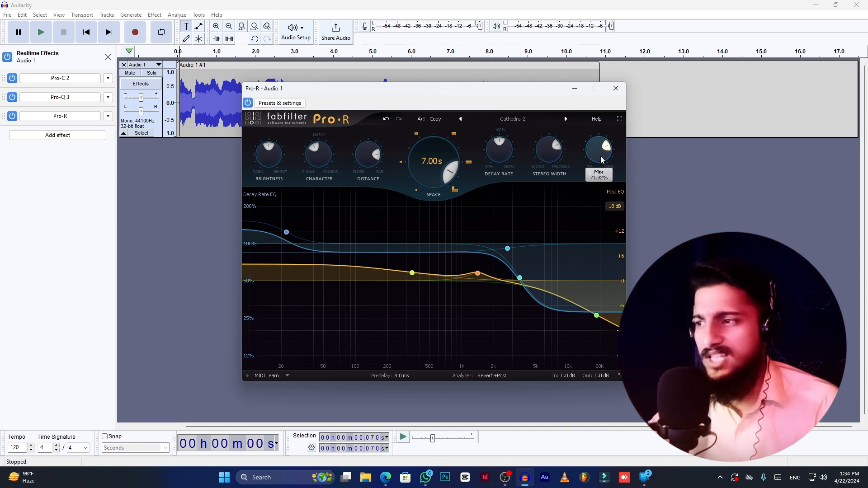
{"action": "scroll", "coordinate": [602, 160], "scroll_direction": "down", "scroll_amount": 1}
{"action": "scroll", "coordinate": [602, 160], "scroll_direction": "down", "scroll_amount": 3}
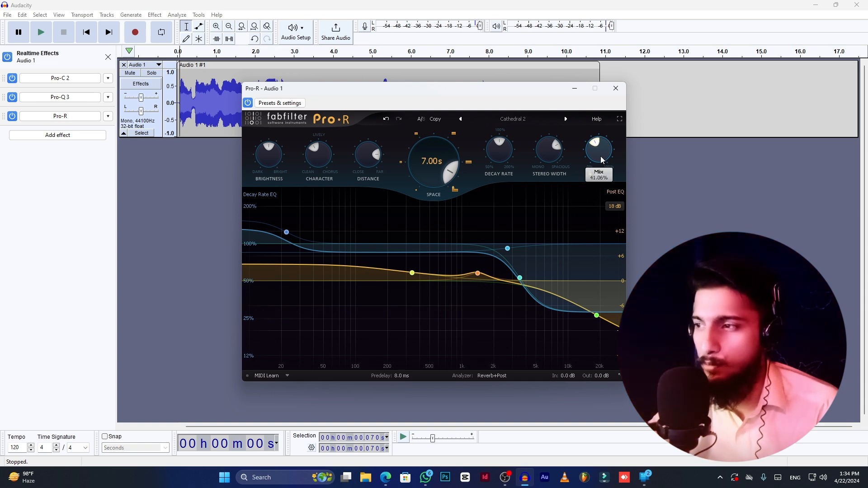
While playing the vocal, set the Pro-R reverb's Space to about 5.01 s and Mix to about 50%, and close its window.
{"action": "key", "text": "space"}
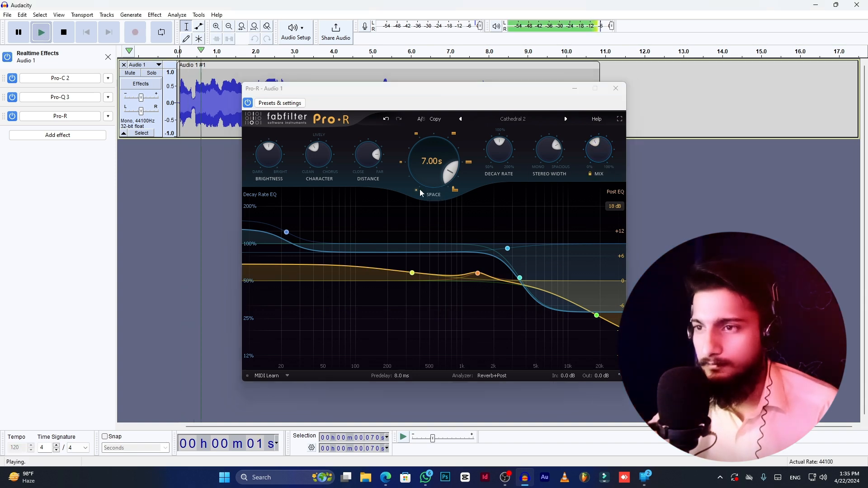
{"action": "scroll", "coordinate": [447, 175], "scroll_direction": "down", "scroll_amount": 5}
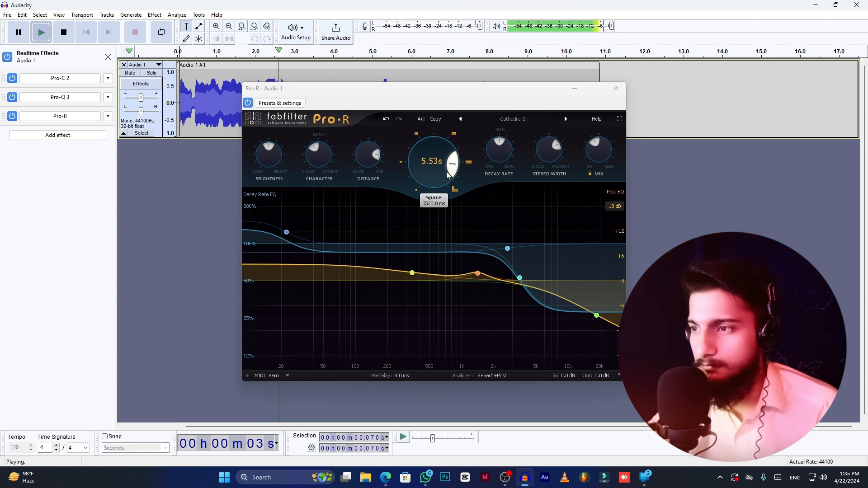
{"action": "scroll", "coordinate": [447, 175], "scroll_direction": "down", "scroll_amount": 2}
{"action": "scroll", "coordinate": [447, 175], "scroll_direction": "down", "scroll_amount": 1}
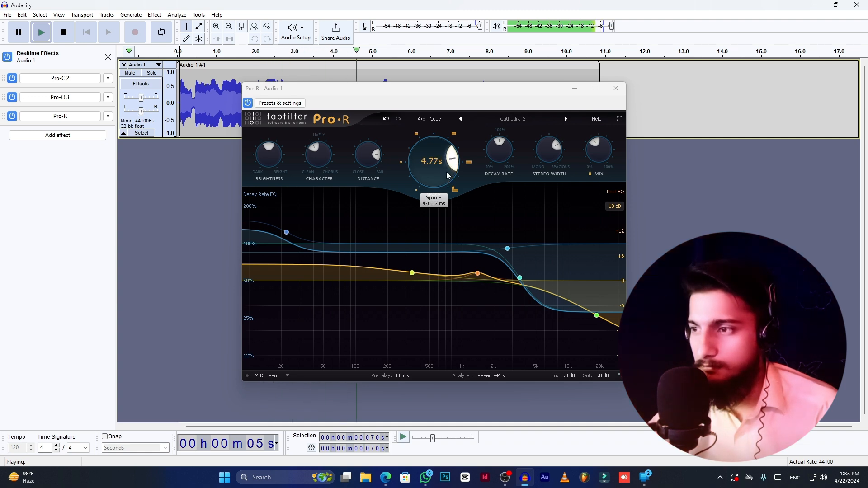
{"action": "scroll", "coordinate": [447, 175], "scroll_direction": "up", "scroll_amount": 1}
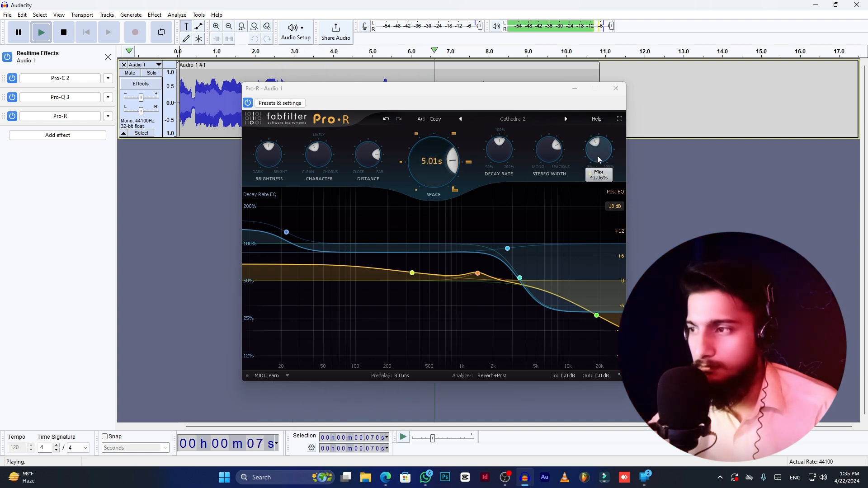
{"action": "scroll", "coordinate": [597, 156], "scroll_direction": "up", "scroll_amount": 2}
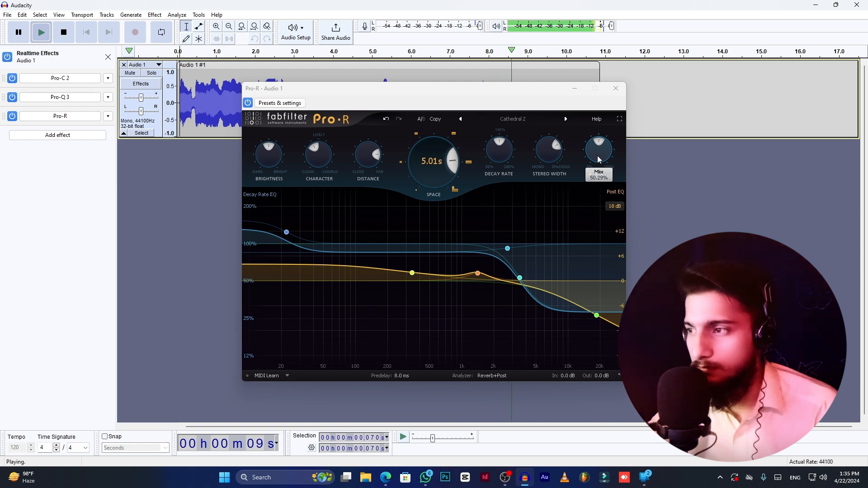
{"action": "left_click", "coordinate": [617, 88]}
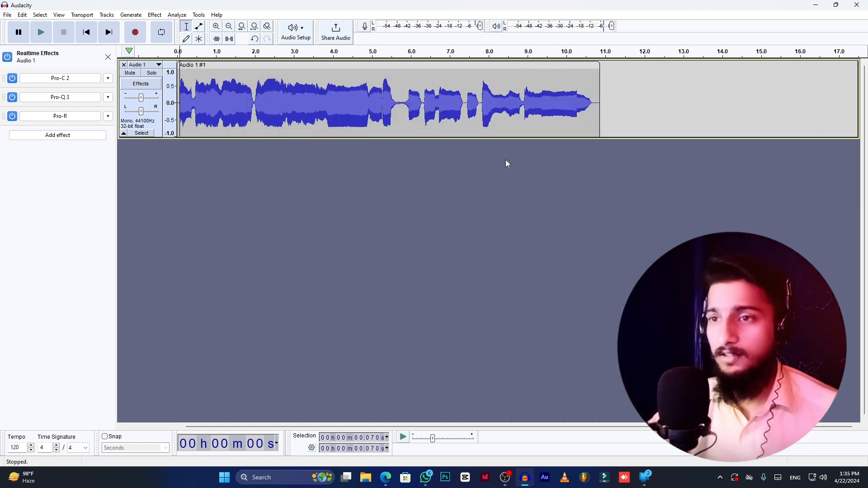
Add the Fresh Air VST3 plug-in as a fourth realtime effect on the vocal track.
{"action": "left_click", "coordinate": [55, 137]}
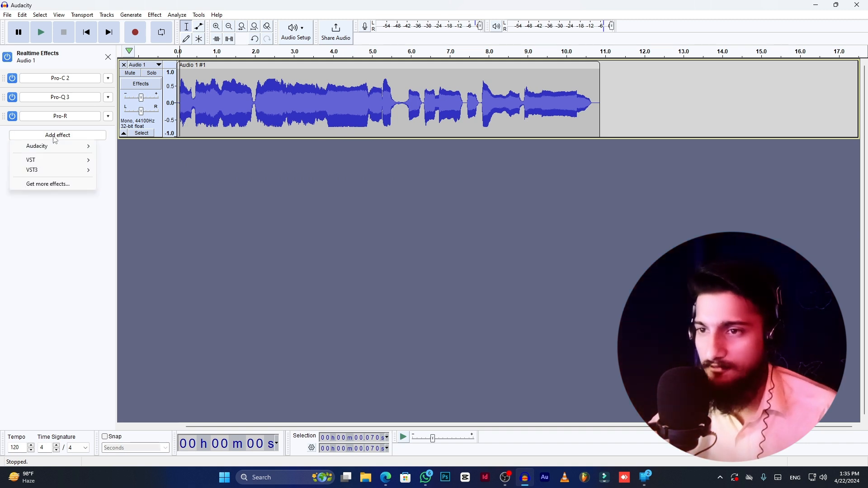
{"action": "mouse_move", "coordinate": [57, 174]}
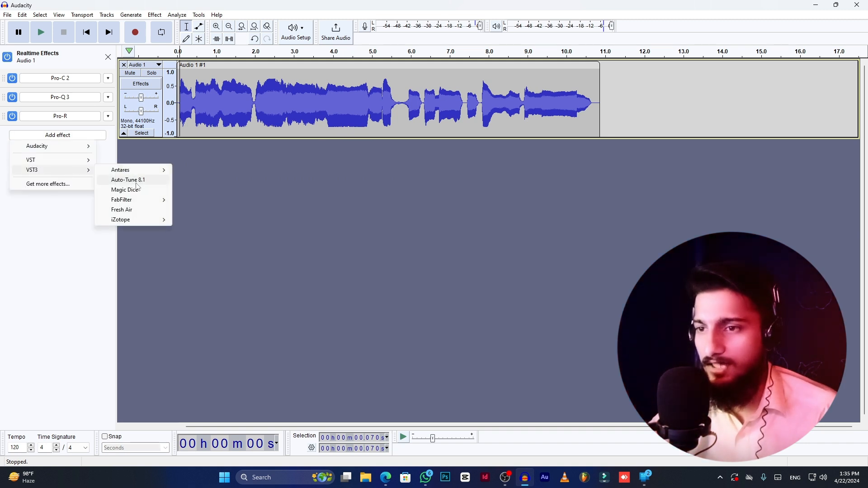
{"action": "left_click", "coordinate": [127, 212]}
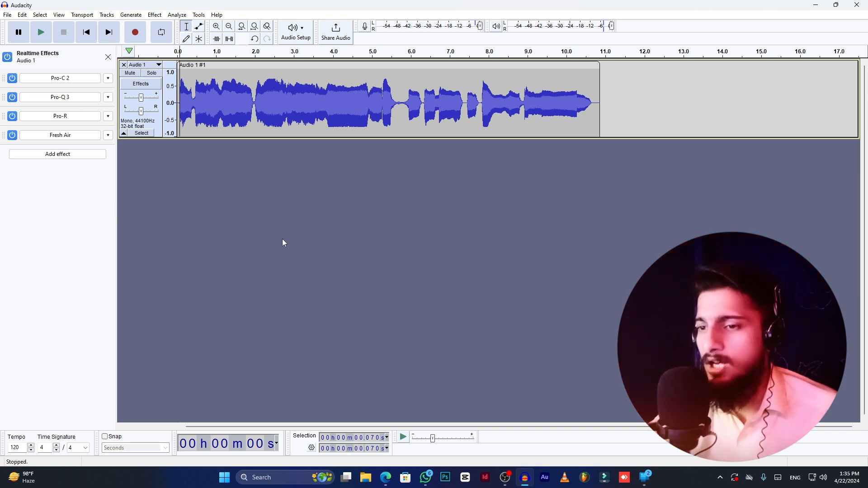
Open Fresh Air's settings and set Mid Air to 41 and High Air to 44.
{"action": "left_click", "coordinate": [68, 136]}
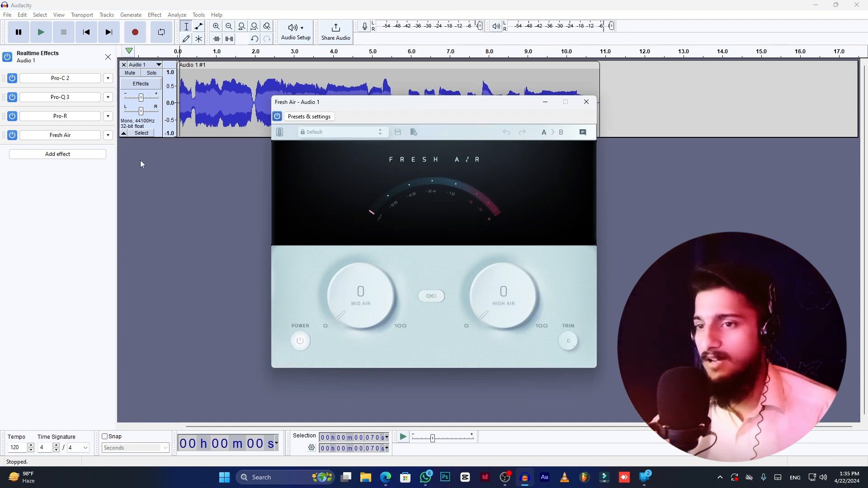
{"action": "left_click_drag", "start_coordinate": [348, 319], "coordinate": [351, 248]}
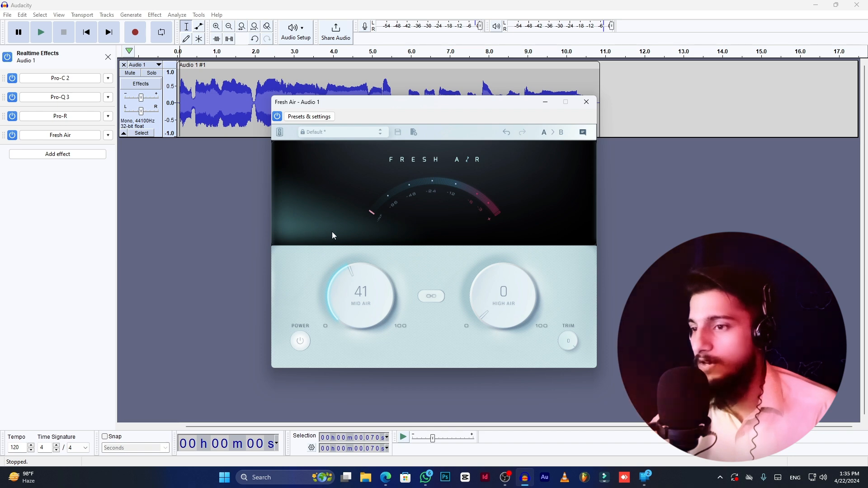
{"action": "left_click_drag", "start_coordinate": [494, 296], "coordinate": [495, 223]}
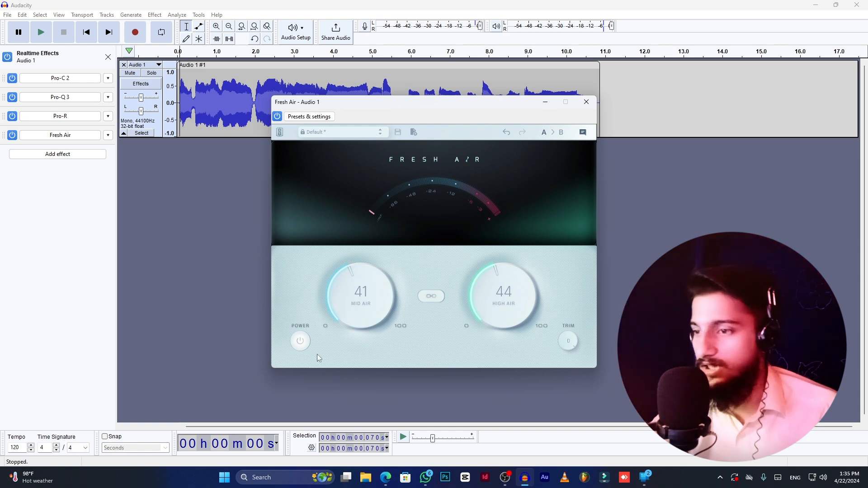
Play the vocal while bypassing and re-enabling Fresh Air's processing to compare the sound.
{"action": "key", "text": "space"}
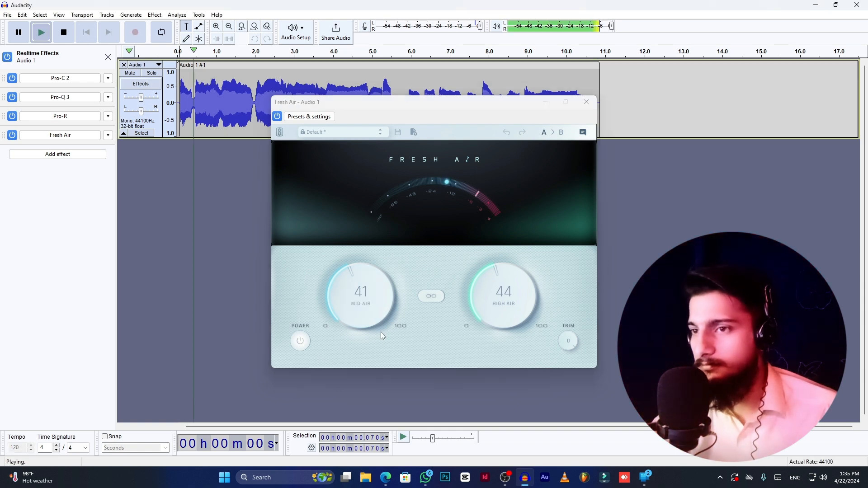
{"action": "left_click", "coordinate": [304, 345]}
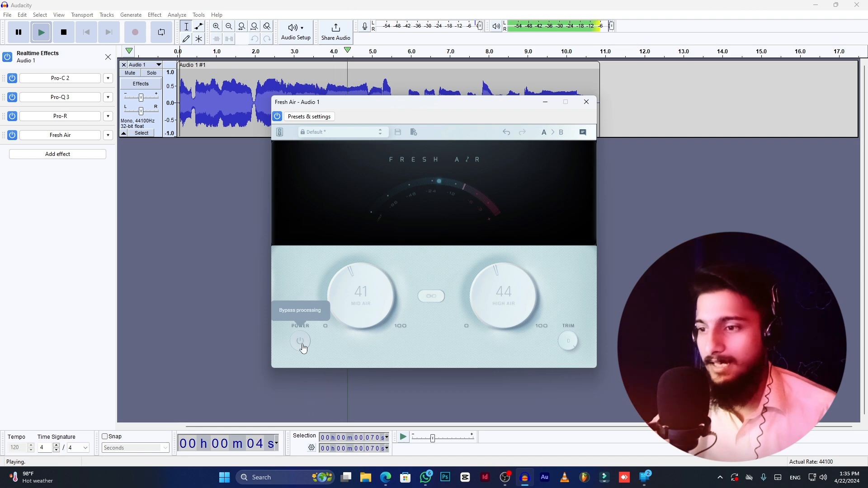
{"action": "left_click", "coordinate": [301, 344]}
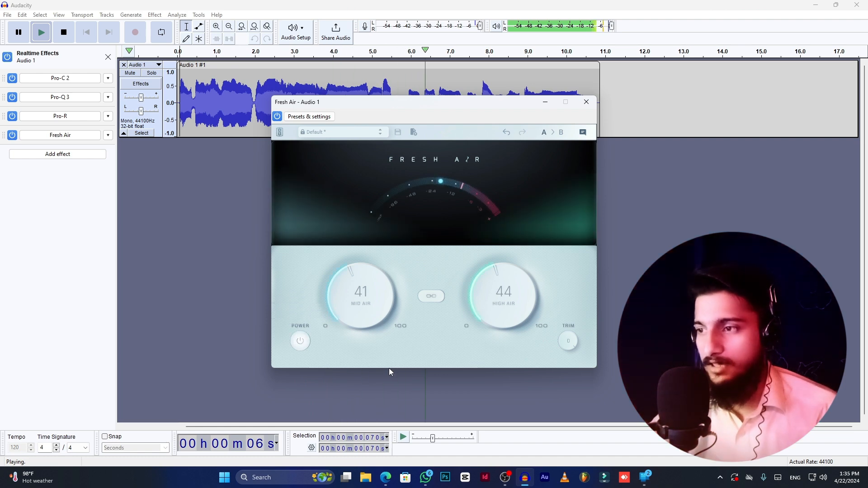
Raise Fresh Air's Mid Air to 45 and High Air to 58 during playback, close its window, and stop playback.
{"action": "left_click_drag", "start_coordinate": [367, 312], "coordinate": [357, 297]}
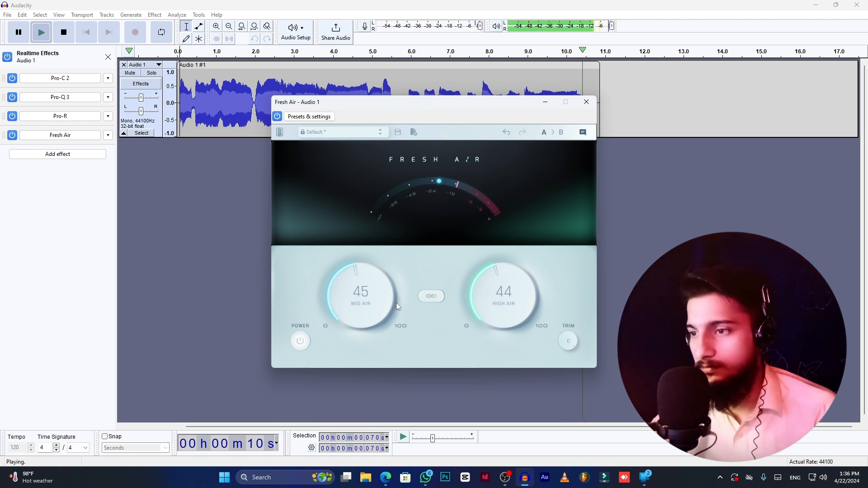
{"action": "left_click", "coordinate": [41, 32]}
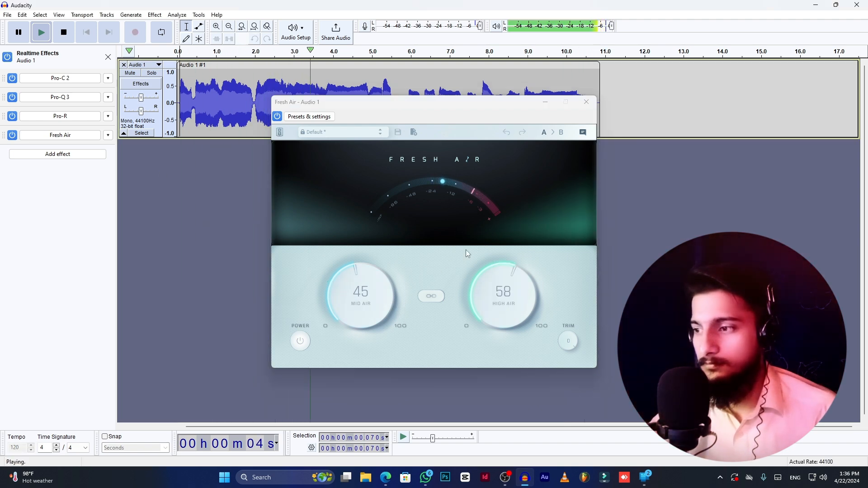
{"action": "left_click", "coordinate": [586, 103]}
{"action": "left_click", "coordinate": [64, 34]}
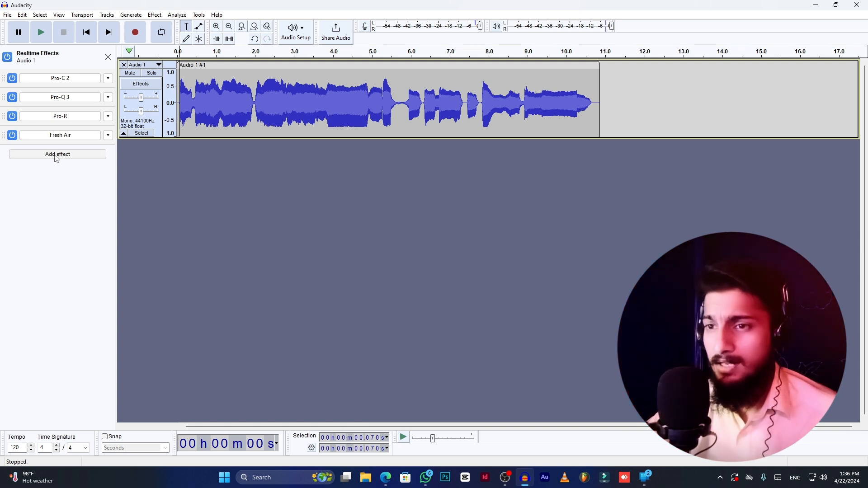
Review the Pro-R reverb's settings and close its window.
{"action": "left_click", "coordinate": [61, 120]}
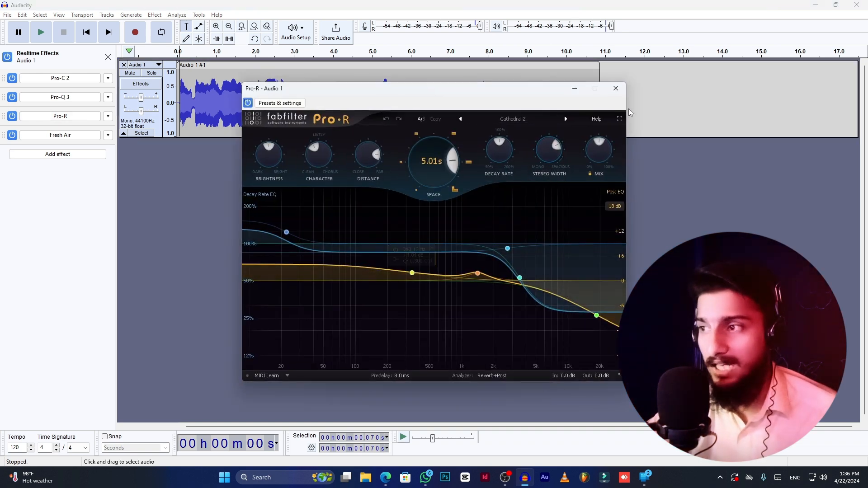
{"action": "left_click", "coordinate": [616, 89]}
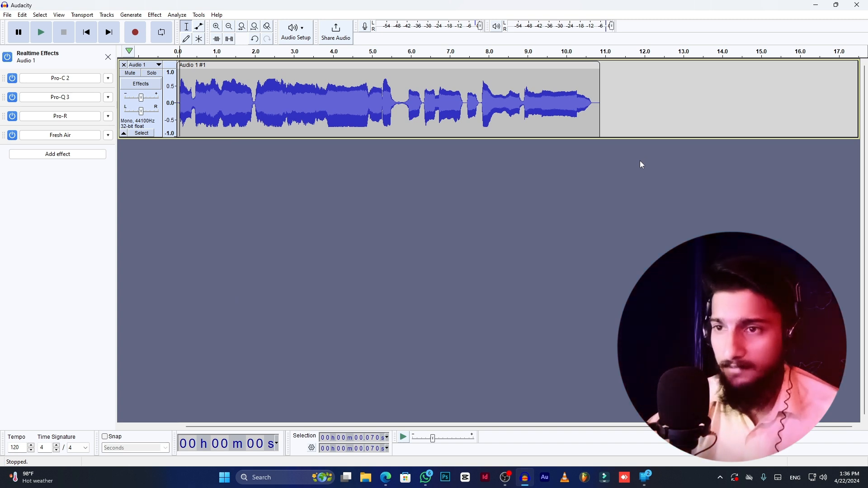
Add the Antares Auto-Tune Artist VST3 plug-in as a fifth realtime effect on the vocal track.
{"action": "left_click", "coordinate": [67, 156]}
{"action": "mouse_move", "coordinate": [45, 195]}
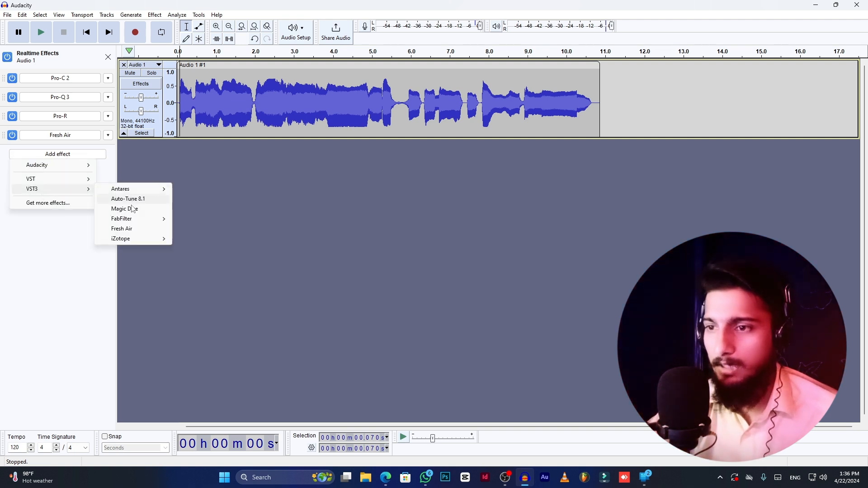
{"action": "mouse_move", "coordinate": [134, 193]}
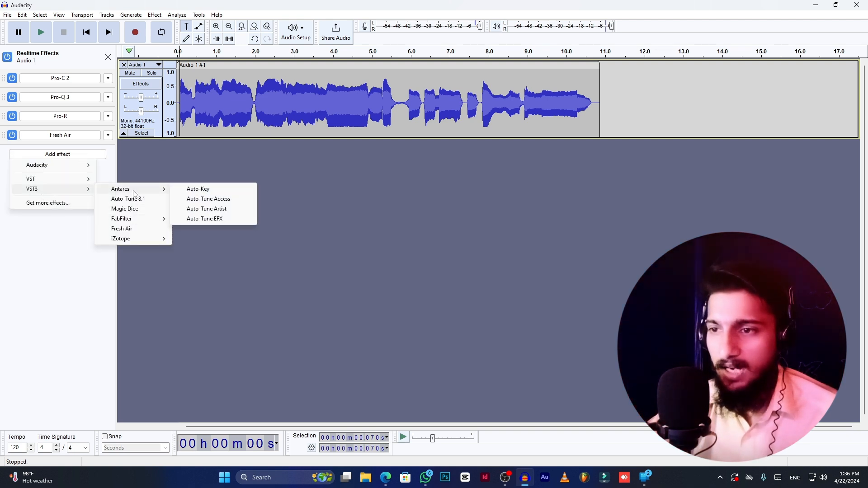
{"action": "left_click", "coordinate": [202, 211]}
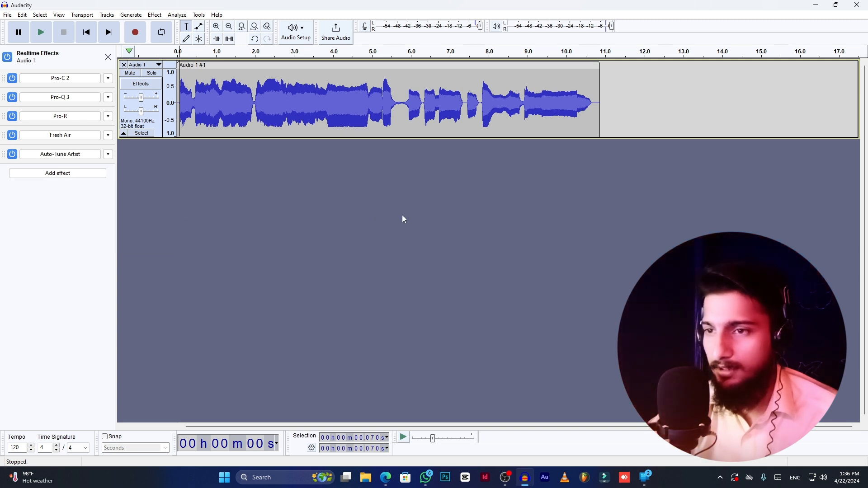
Open Auto-Tune Artist's settings and set the input type to Alto/Tenor.
{"action": "left_click", "coordinate": [66, 157]}
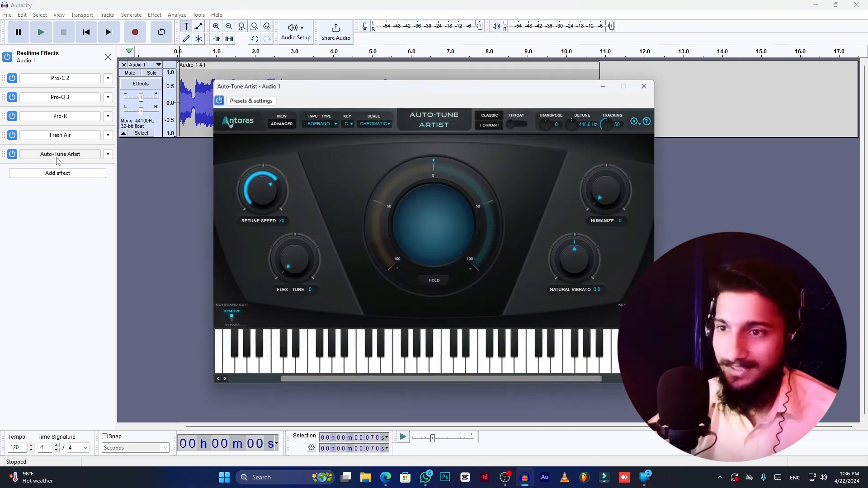
{"action": "left_click", "coordinate": [327, 123]}
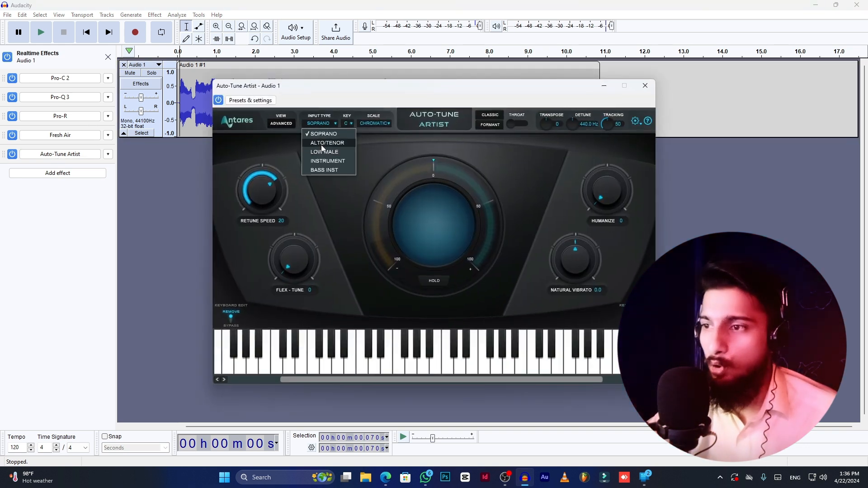
{"action": "left_click", "coordinate": [322, 143]}
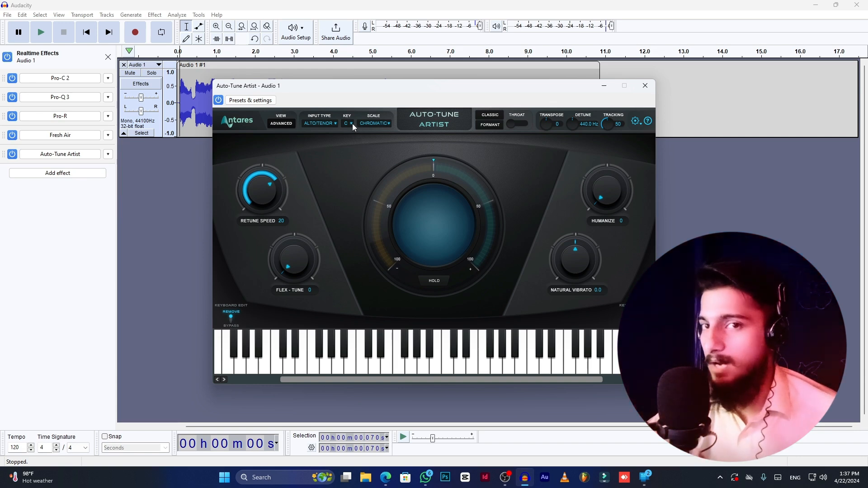
{"action": "left_click", "coordinate": [323, 123]}
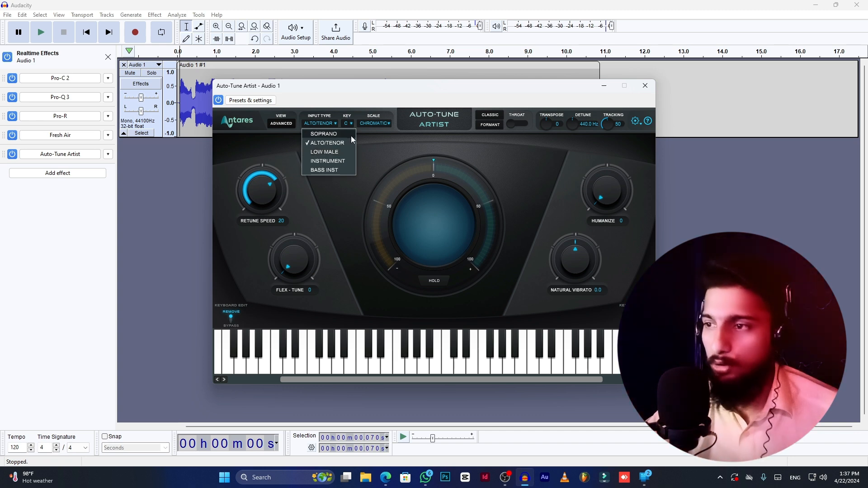
{"action": "left_click", "coordinate": [351, 123]}
Set Auto-Tune Artist's key to B and its scale to Major.
{"action": "left_click", "coordinate": [352, 123]}
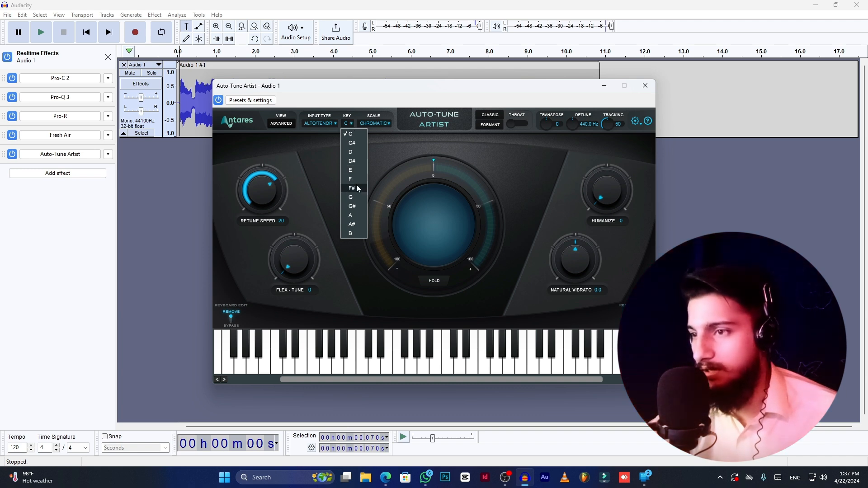
{"action": "left_click", "coordinate": [351, 233]}
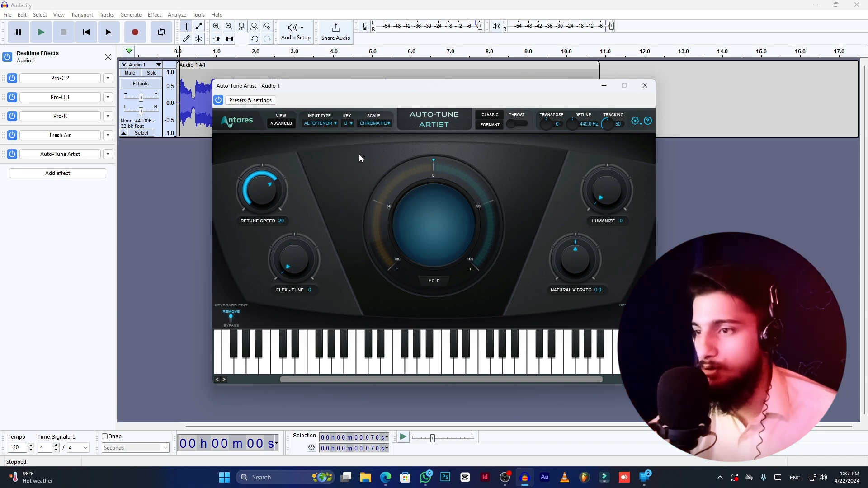
{"action": "left_click", "coordinate": [378, 126]}
{"action": "left_click", "coordinate": [376, 132]}
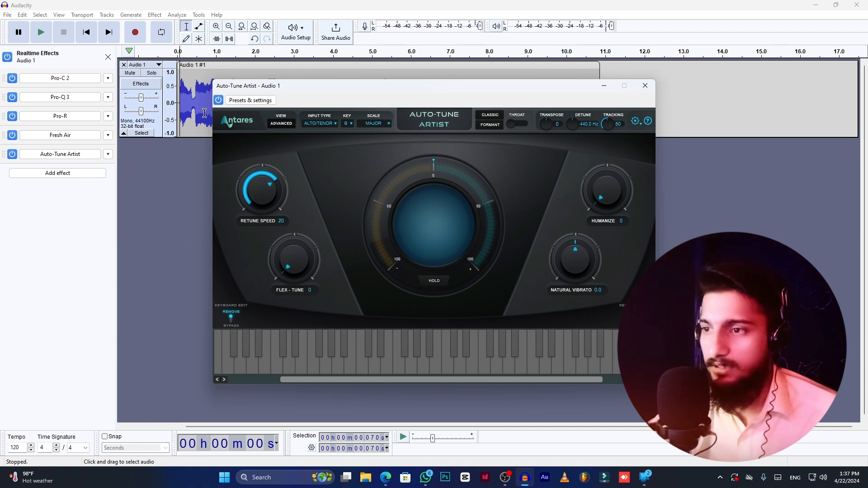
Play the vocal and move Auto-Tune Artist to first place in the track's realtime effects chain.
{"action": "left_click", "coordinate": [39, 32]}
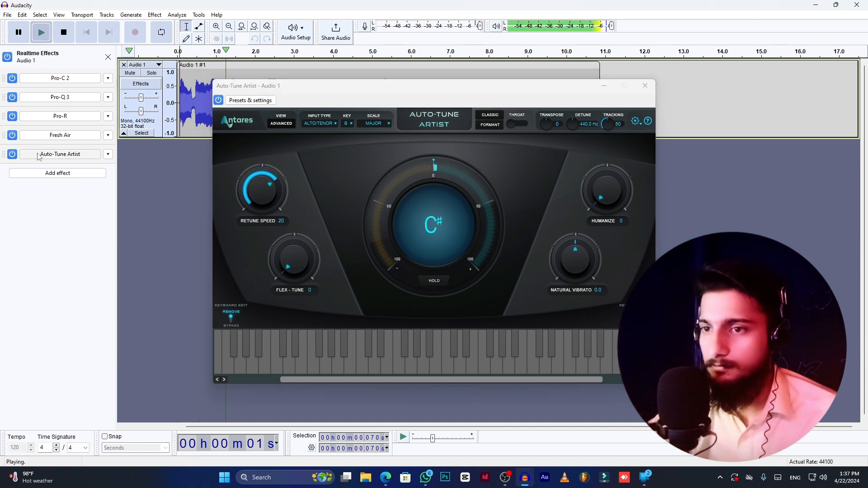
{"action": "left_click_drag", "start_coordinate": [4, 154], "coordinate": [7, 79]}
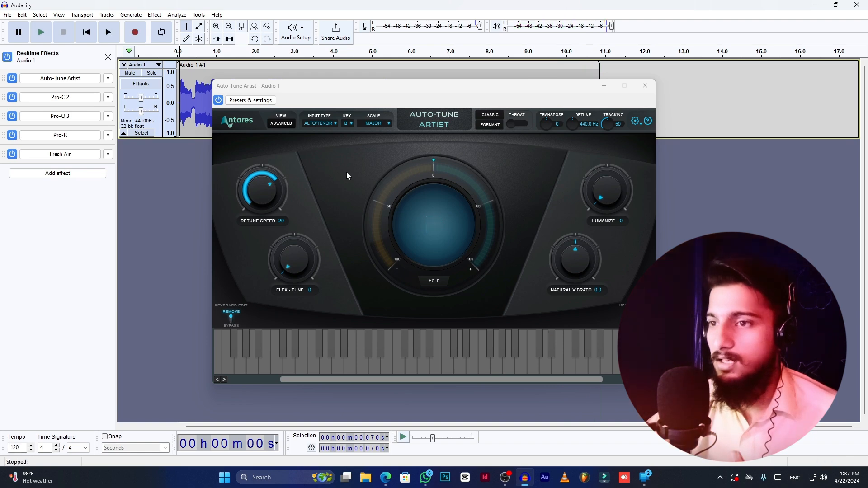
Change Auto-Tune Artist's key to G and enable Formant while playing the vocal.
{"action": "left_click", "coordinate": [347, 124]}
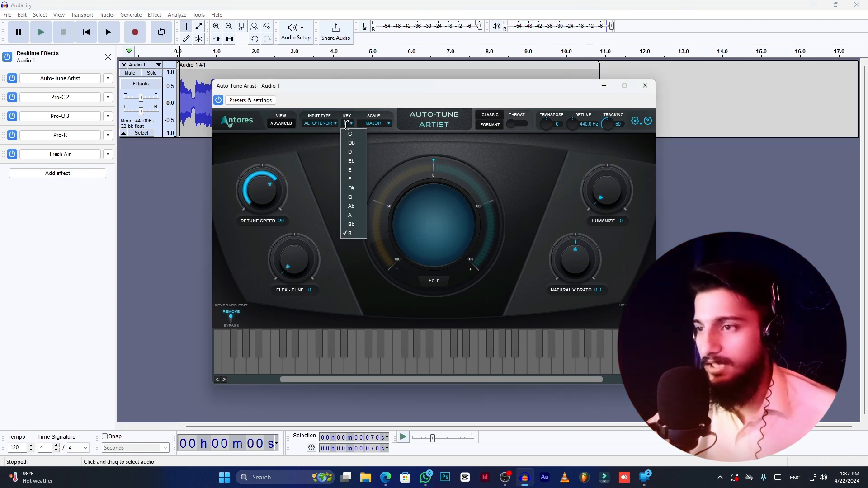
{"action": "left_click", "coordinate": [349, 198]}
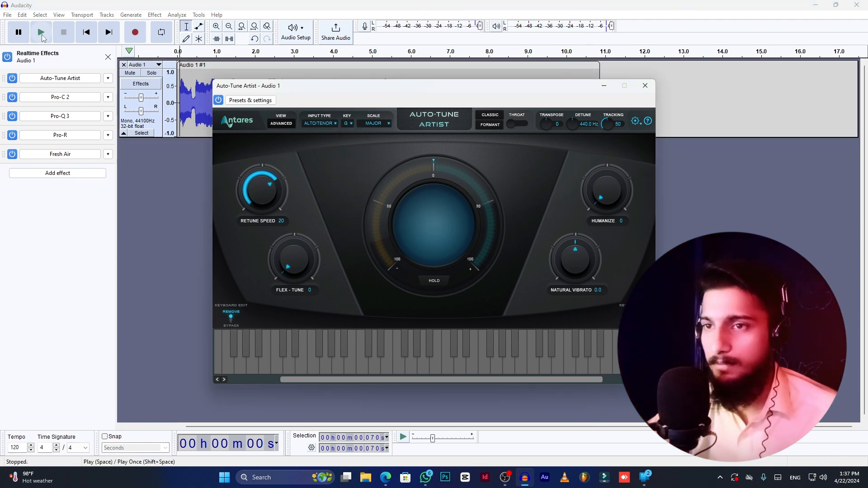
{"action": "key", "text": "space"}
{"action": "left_click", "coordinate": [481, 125]}
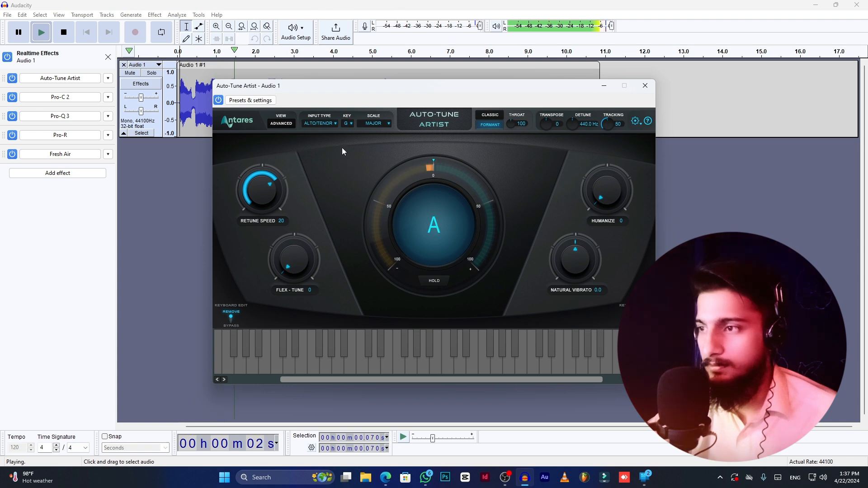
Try Auto-Tune Artist's key at C and at E while the vocal plays.
{"action": "left_click", "coordinate": [348, 123]}
{"action": "left_click", "coordinate": [354, 134]}
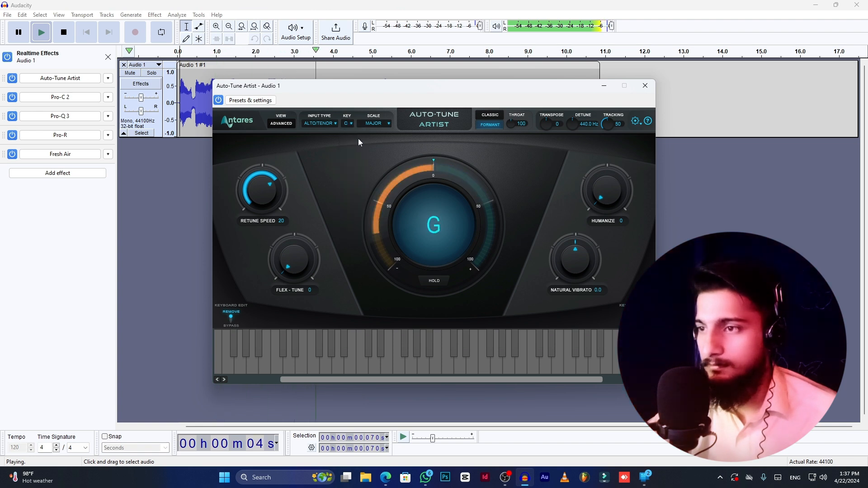
{"action": "left_click", "coordinate": [348, 123]}
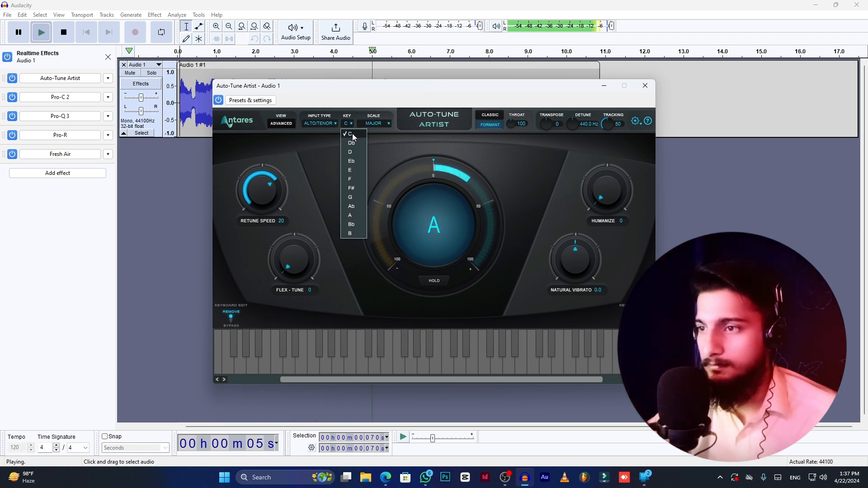
{"action": "left_click", "coordinate": [363, 171]}
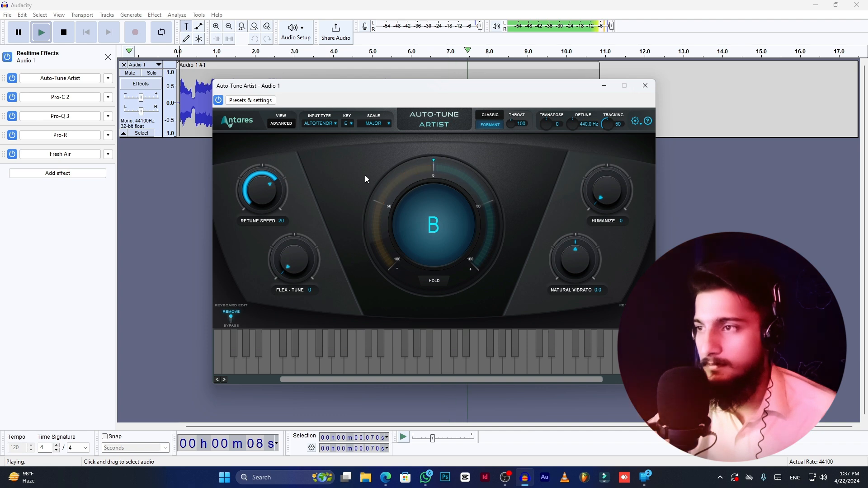
Set Auto-Tune Artist's scale to Minor and replay the vocal from the start.
{"action": "left_click", "coordinate": [375, 124]}
{"action": "left_click", "coordinate": [382, 143]}
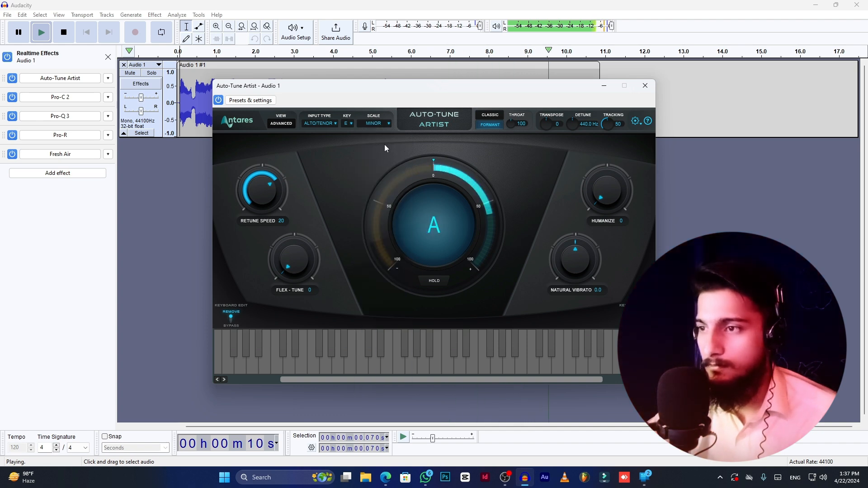
{"action": "key", "text": "space"}
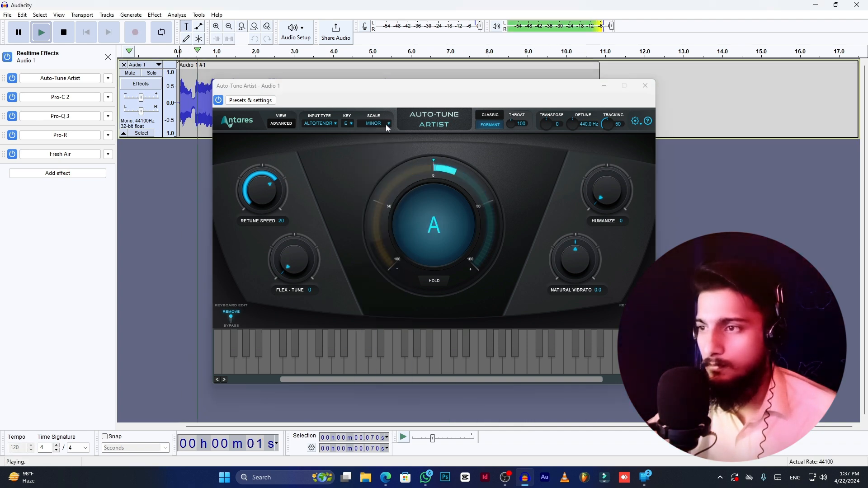
{"action": "left_click", "coordinate": [388, 127]}
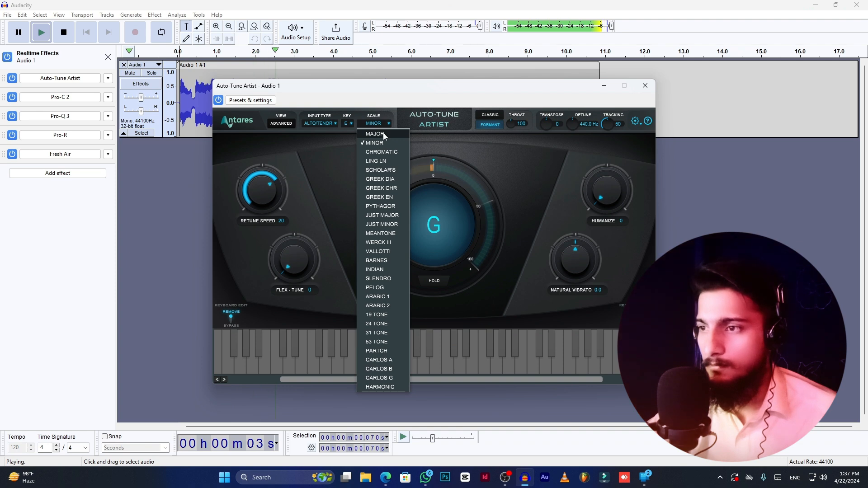
{"action": "left_click", "coordinate": [385, 142]}
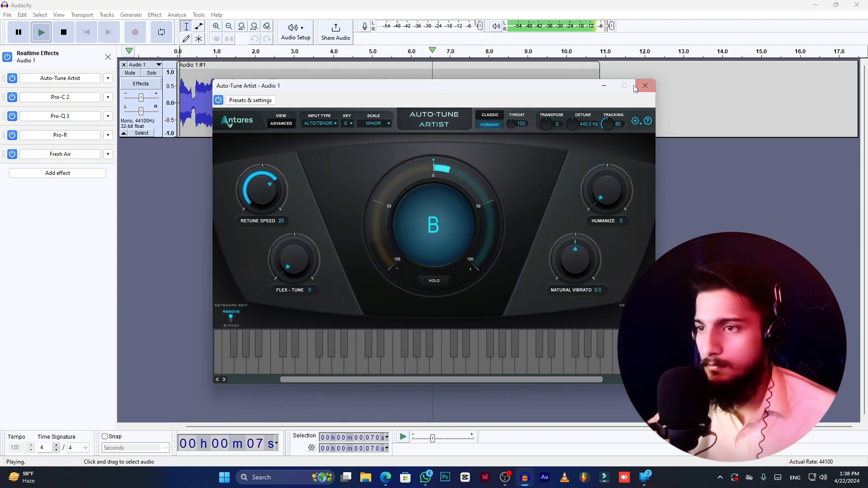
Close and bypass Auto-Tune Artist, and add the Antares Auto-Key VST3 effect to the track's realtime effects.
{"action": "left_click", "coordinate": [60, 78]}
{"action": "left_click", "coordinate": [12, 78]}
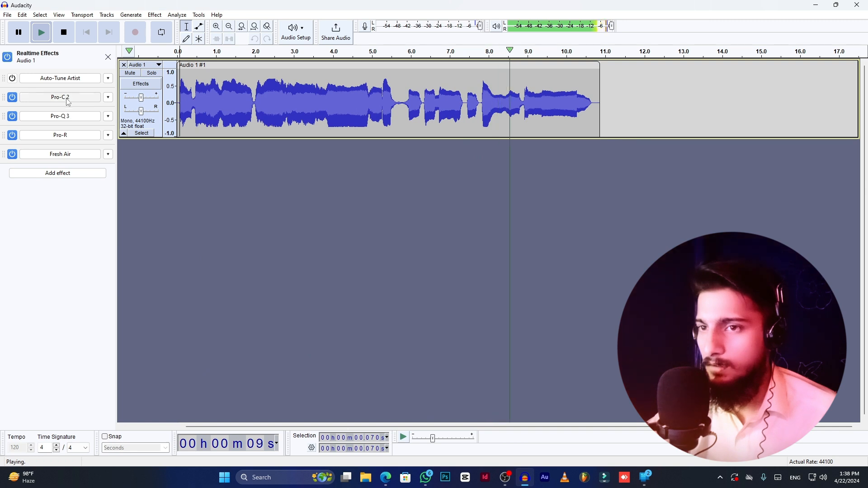
{"action": "left_click", "coordinate": [64, 32]}
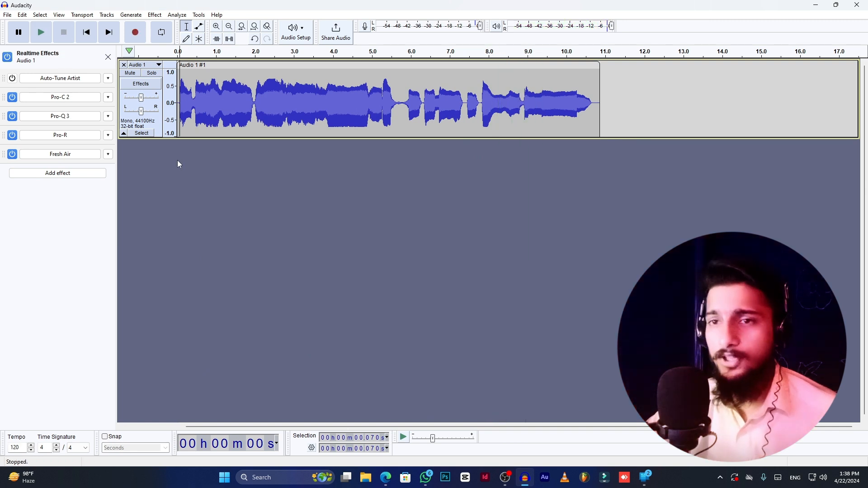
{"action": "left_click", "coordinate": [74, 177]}
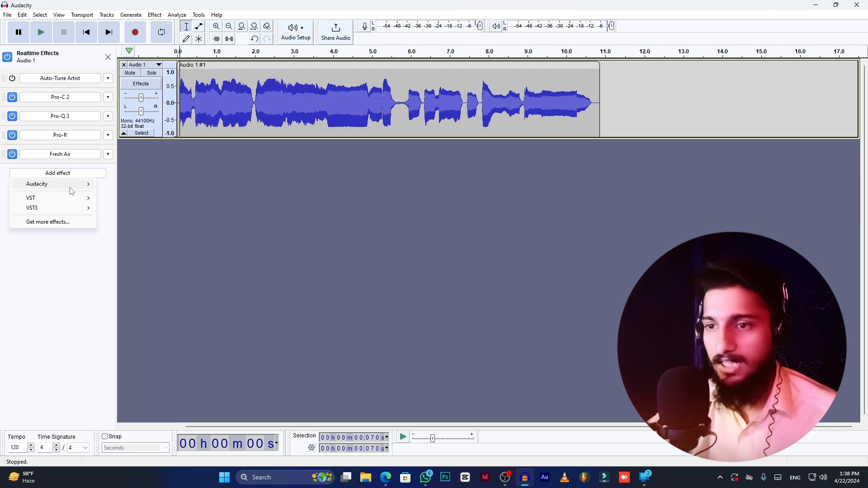
{"action": "mouse_move", "coordinate": [70, 212]}
{"action": "mouse_move", "coordinate": [149, 210]}
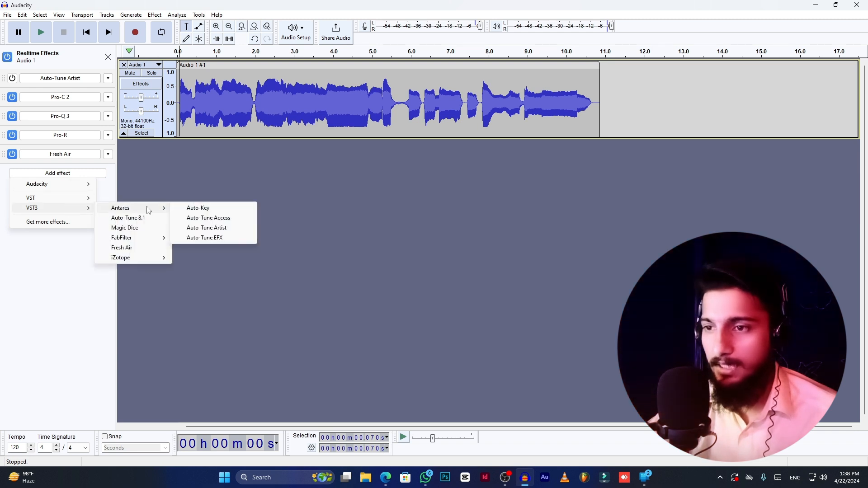
{"action": "left_click", "coordinate": [252, 219]}
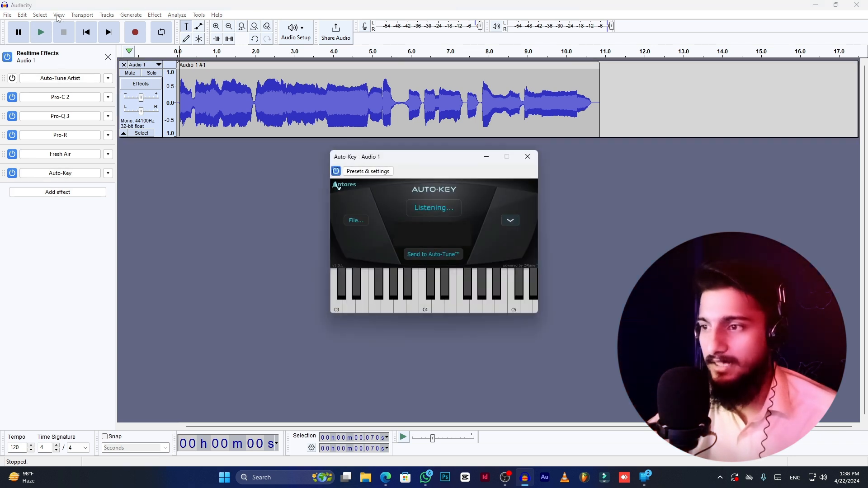
Play the vocal through Auto-Key alone, bypassing Pro-C 2, Pro-Q 3, Pro-R and Fresh Air, to detect the song's key.
{"action": "left_click", "coordinate": [41, 32]}
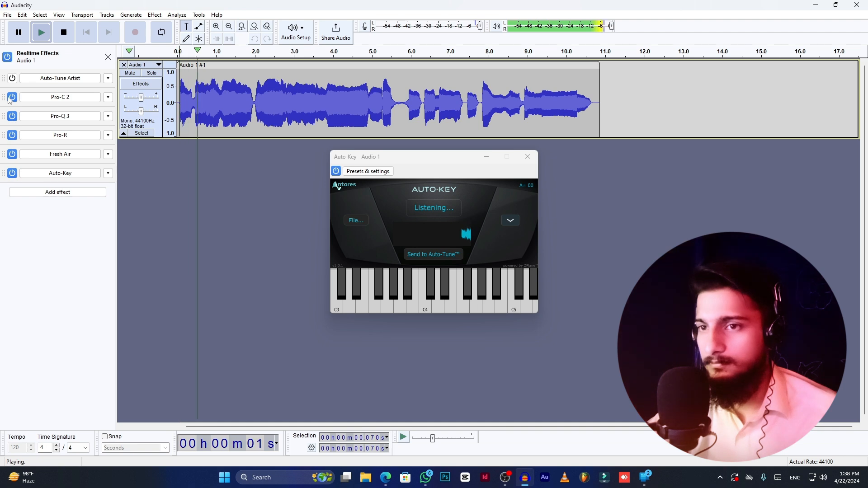
{"action": "left_click", "coordinate": [12, 98]}
{"action": "left_click", "coordinate": [13, 116]}
{"action": "left_click", "coordinate": [13, 135]}
{"action": "left_click", "coordinate": [12, 154]}
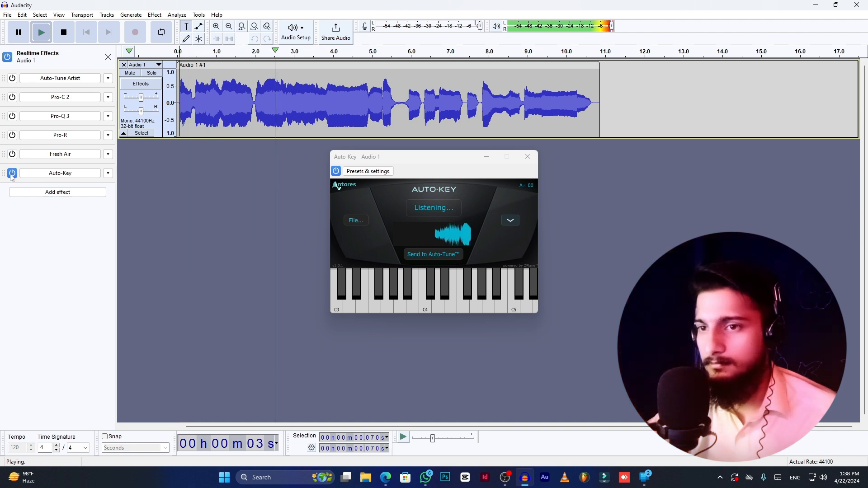
{"action": "left_click", "coordinate": [12, 173]}
{"action": "left_click", "coordinate": [13, 173]}
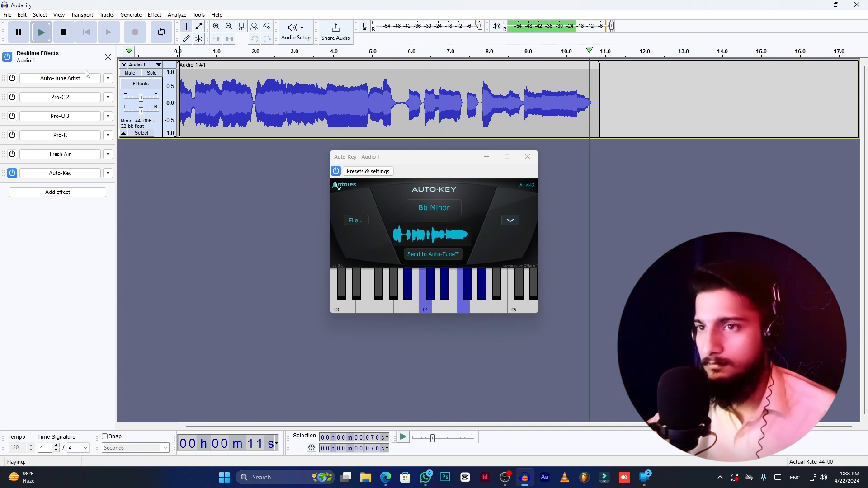
Check Auto-Key's alternative key suggestion for the vocal and close its window.
{"action": "left_click", "coordinate": [42, 34]}
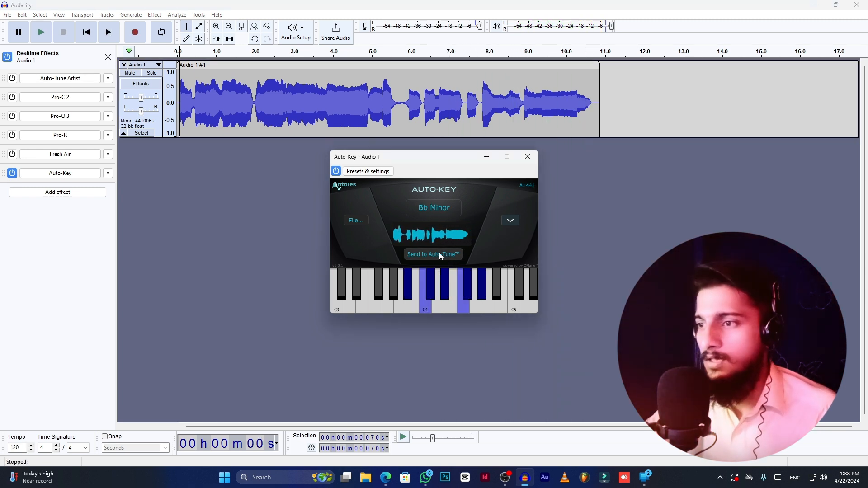
{"action": "left_click", "coordinate": [432, 213]}
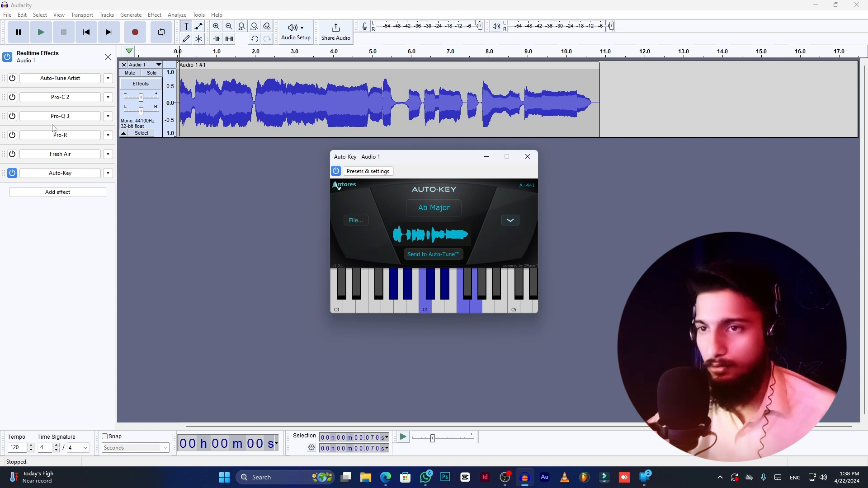
{"action": "left_click", "coordinate": [528, 158]}
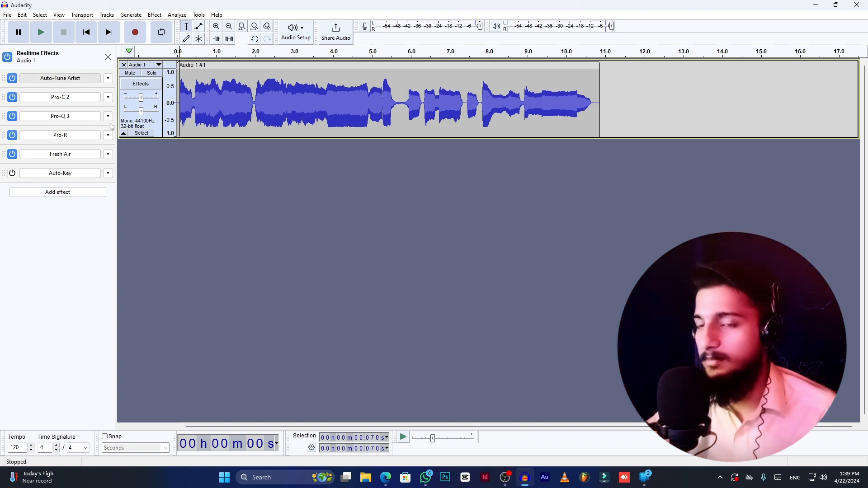
Reopen Auto-Tune Artist's settings and set its key to Bb.
{"action": "left_click", "coordinate": [73, 80]}
{"action": "left_click", "coordinate": [73, 80]}
{"action": "left_click", "coordinate": [55, 79]}
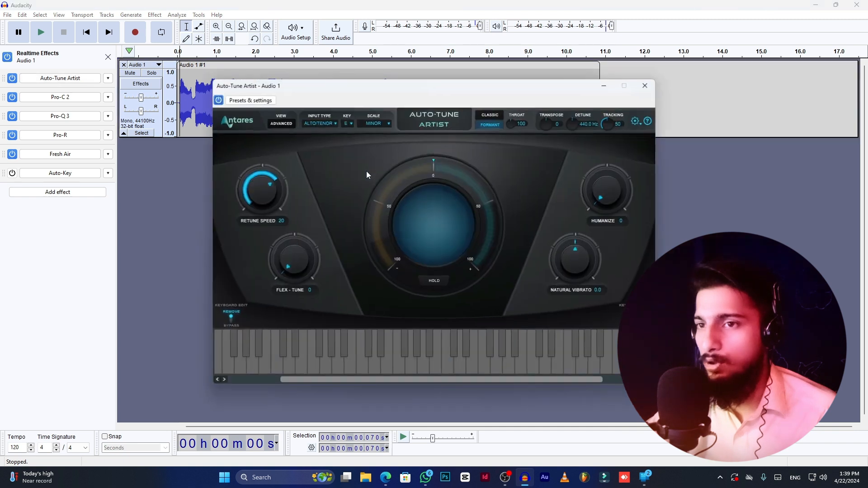
{"action": "left_click", "coordinate": [349, 125]}
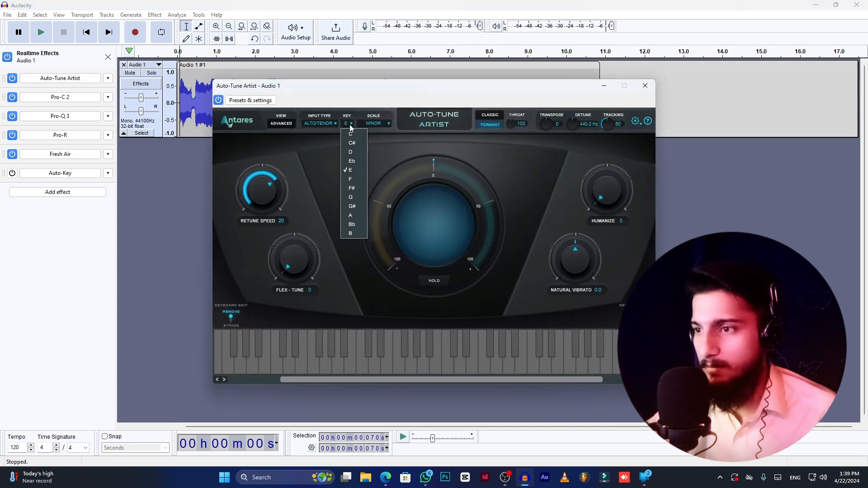
{"action": "left_click", "coordinate": [351, 224]}
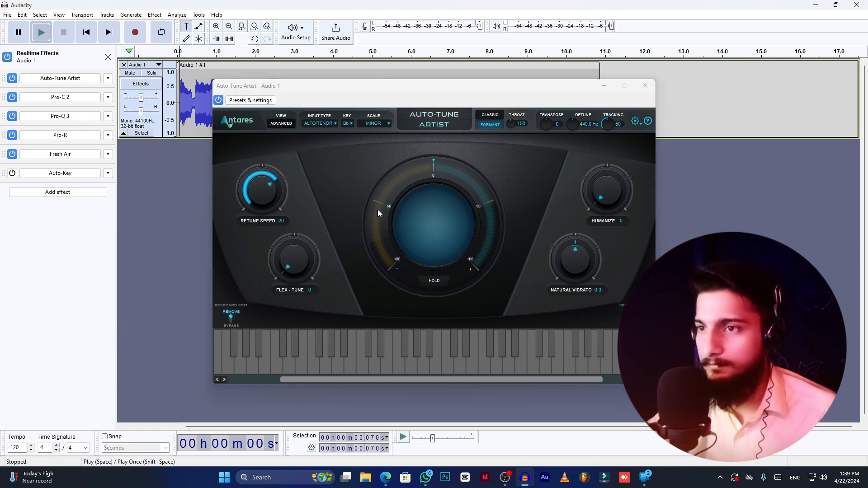
Play the tuned vocal with Auto-Tune Artist's window moved off the waveform, and close that window.
{"action": "key", "text": "space"}
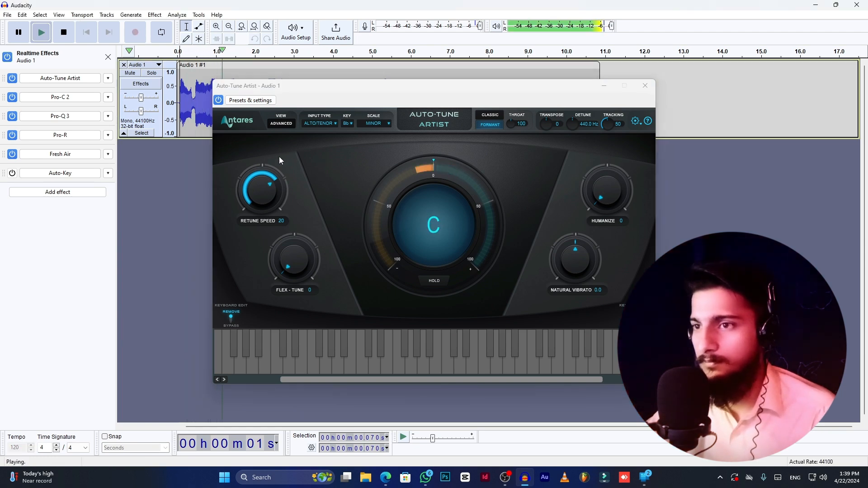
{"action": "left_click_drag", "start_coordinate": [303, 86], "coordinate": [270, 152]}
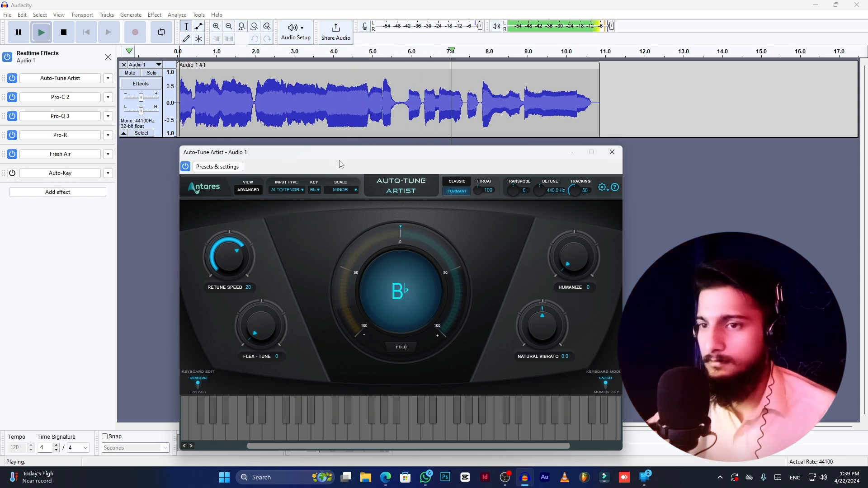
{"action": "left_click", "coordinate": [613, 153]}
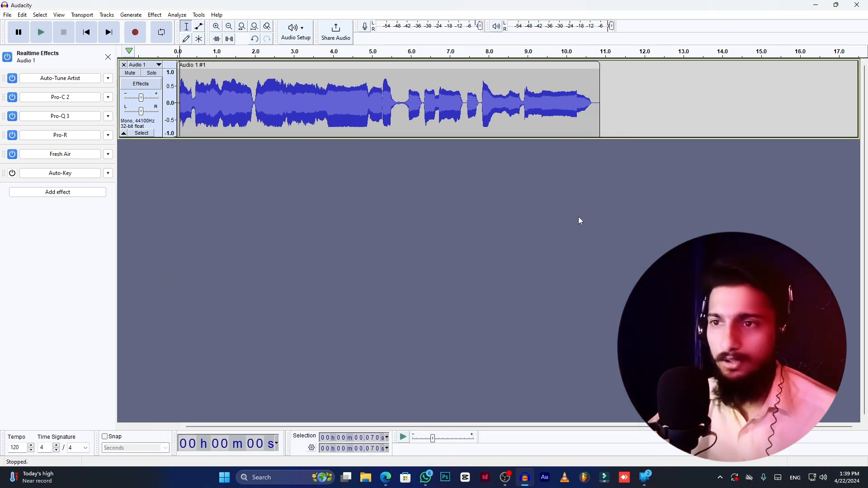
Export the entire project to the Desktop as untitled.wav in WAV format with Stereo channels.
{"action": "left_click", "coordinate": [8, 16]}
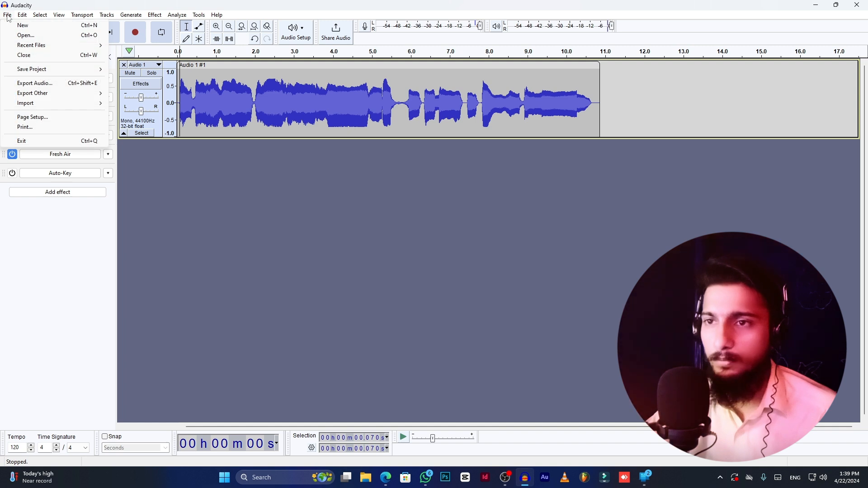
{"action": "left_click", "coordinate": [42, 84]}
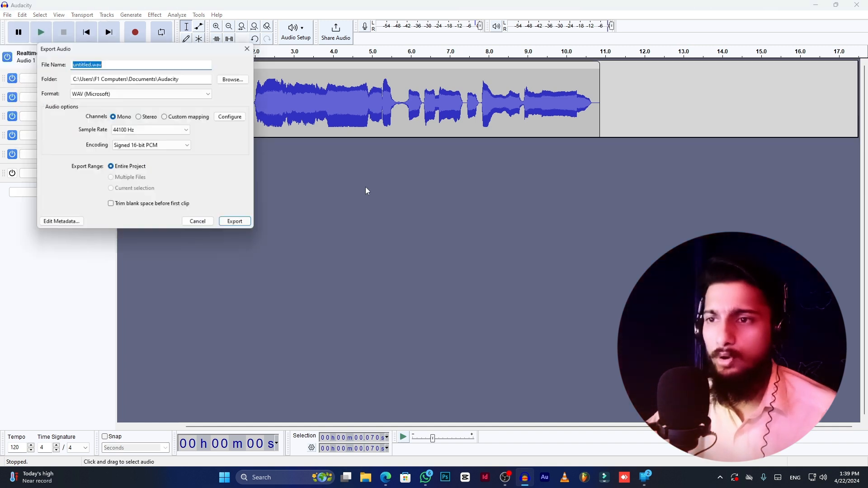
{"action": "left_click", "coordinate": [140, 117]}
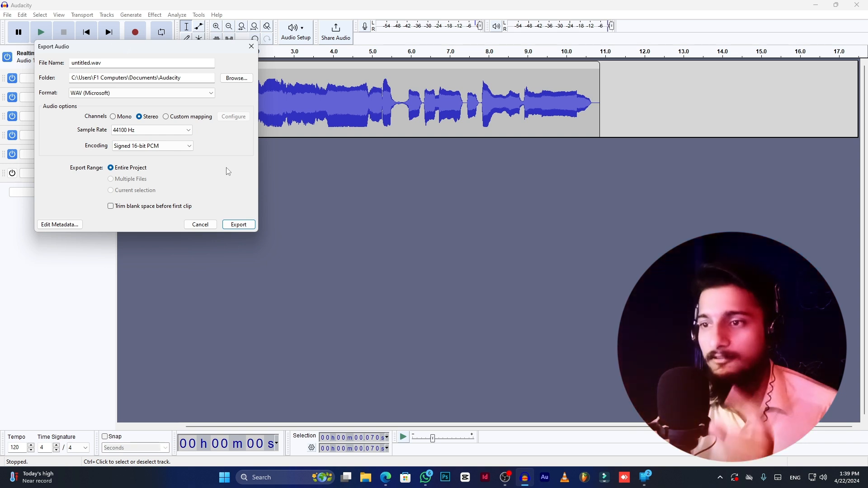
{"action": "left_click", "coordinate": [235, 79]}
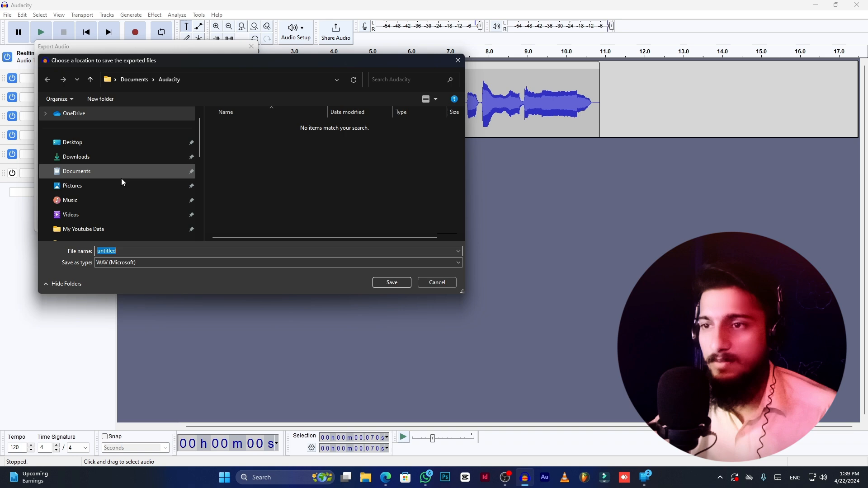
{"action": "left_click", "coordinate": [76, 143]}
{"action": "left_click", "coordinate": [392, 282]}
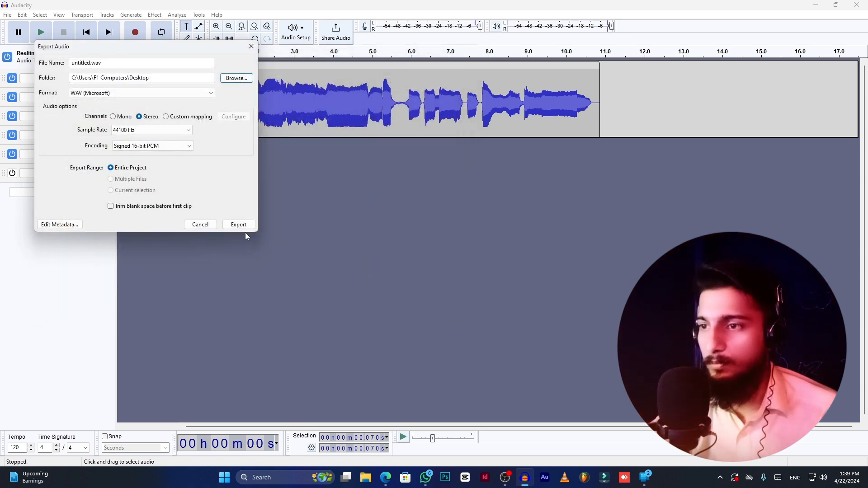
{"action": "left_click", "coordinate": [239, 224]}
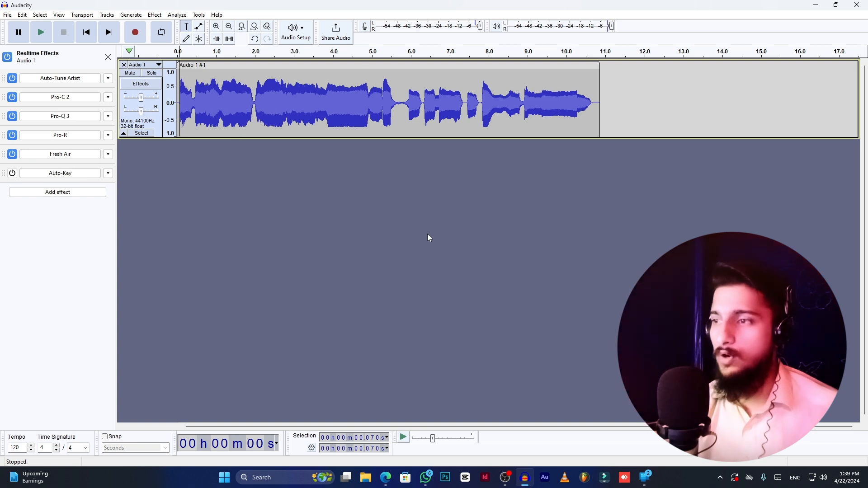
Switch to VLC media player to play the exported untitled.wav from the desktop, declining the player's update.
{"action": "left_click", "coordinate": [817, 5]}
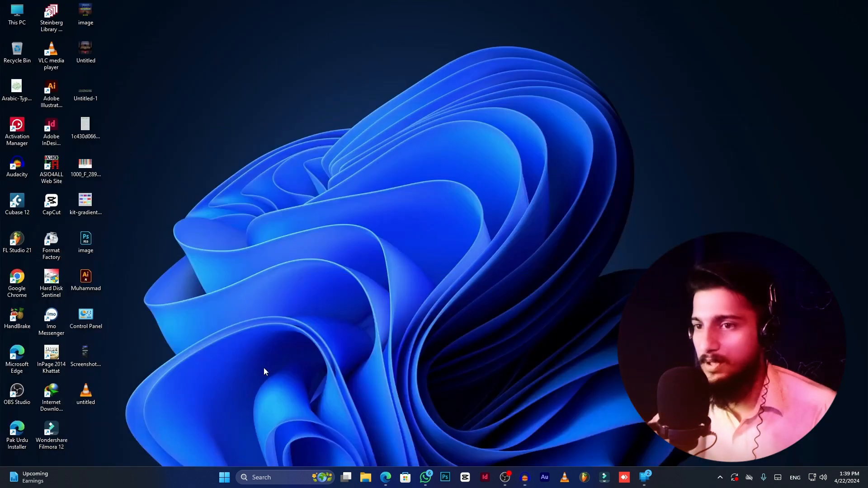
{"action": "double_click", "coordinate": [85, 392]}
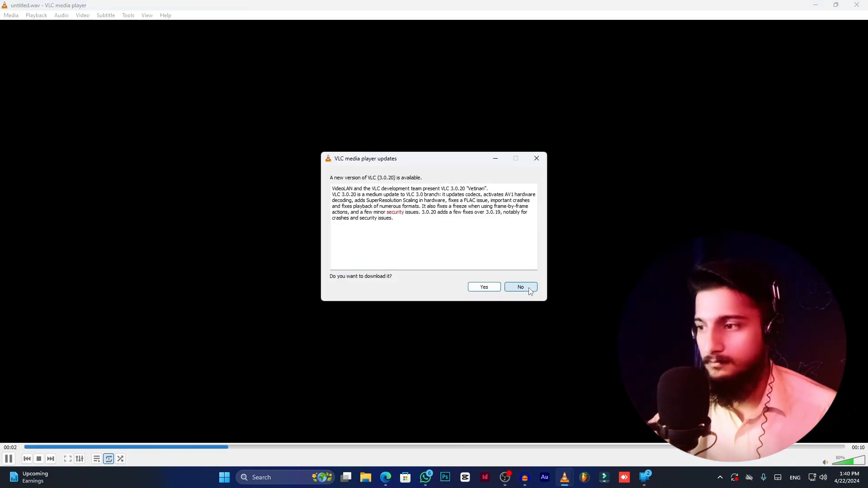
{"action": "left_click", "coordinate": [524, 286]}
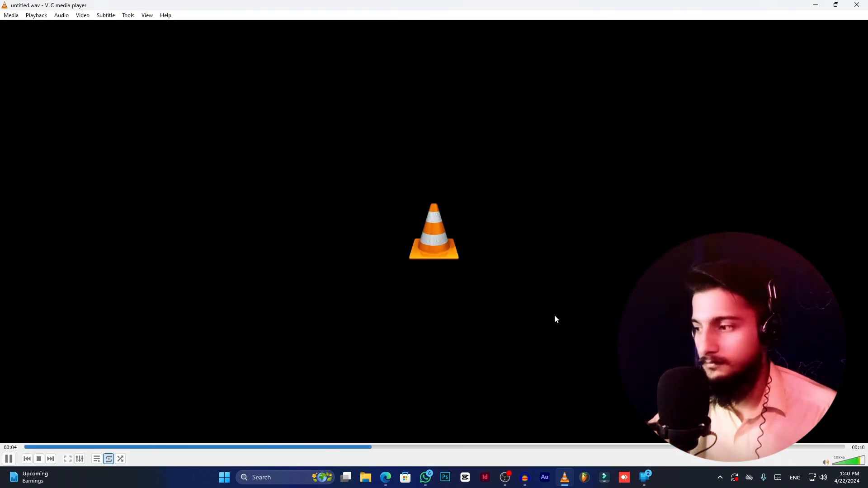